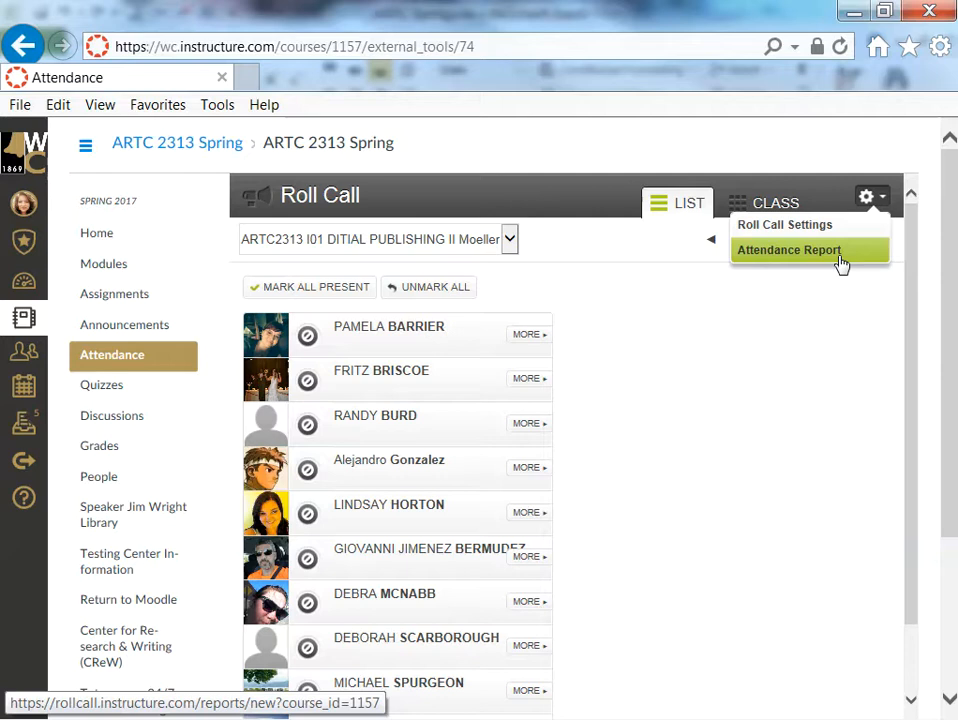
Open the Attendance Report page for the ARTC 2313 Spring course in Roll Call
left_click_drag(838, 255, 853, 237)
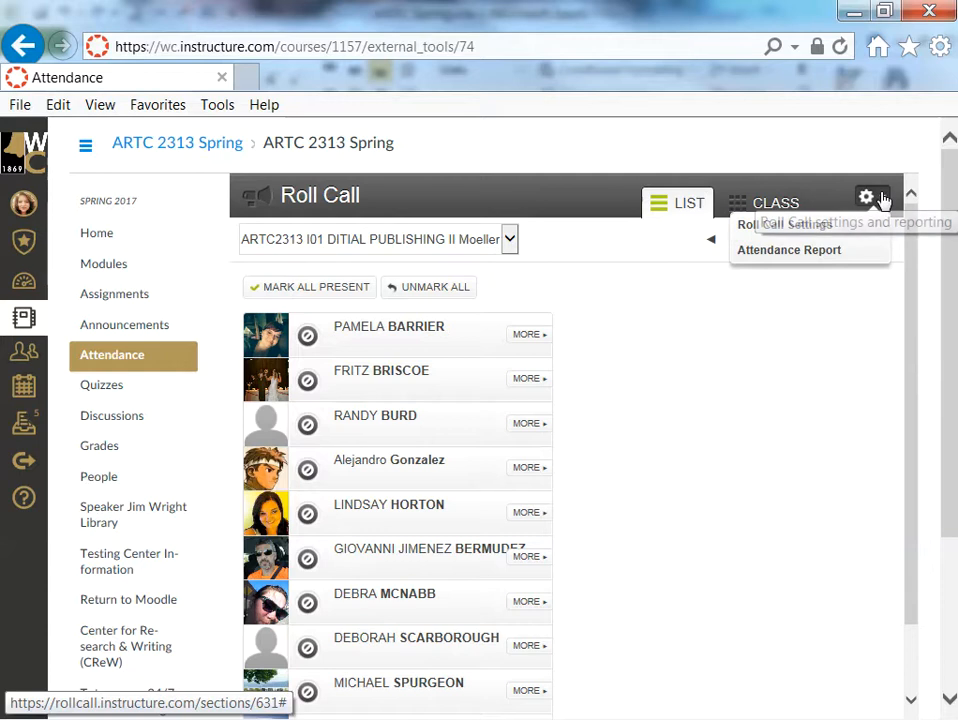
left_click(760, 252)
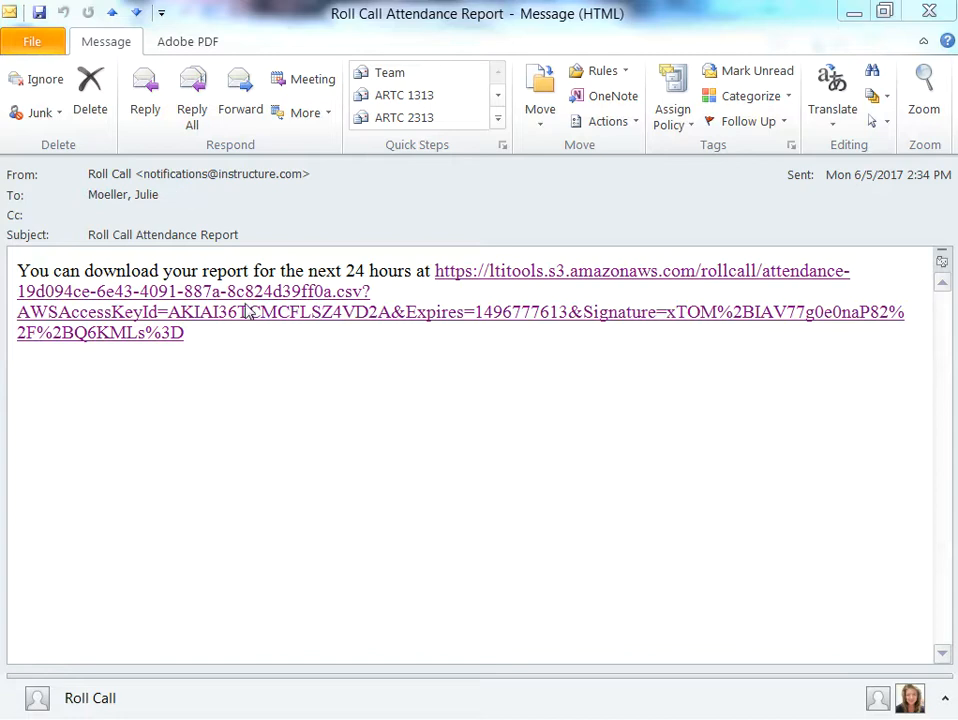
Follow the report's download link in the Roll Call Attendance Report e-mail and choose to save the CSV with Save As
left_click(350, 318)
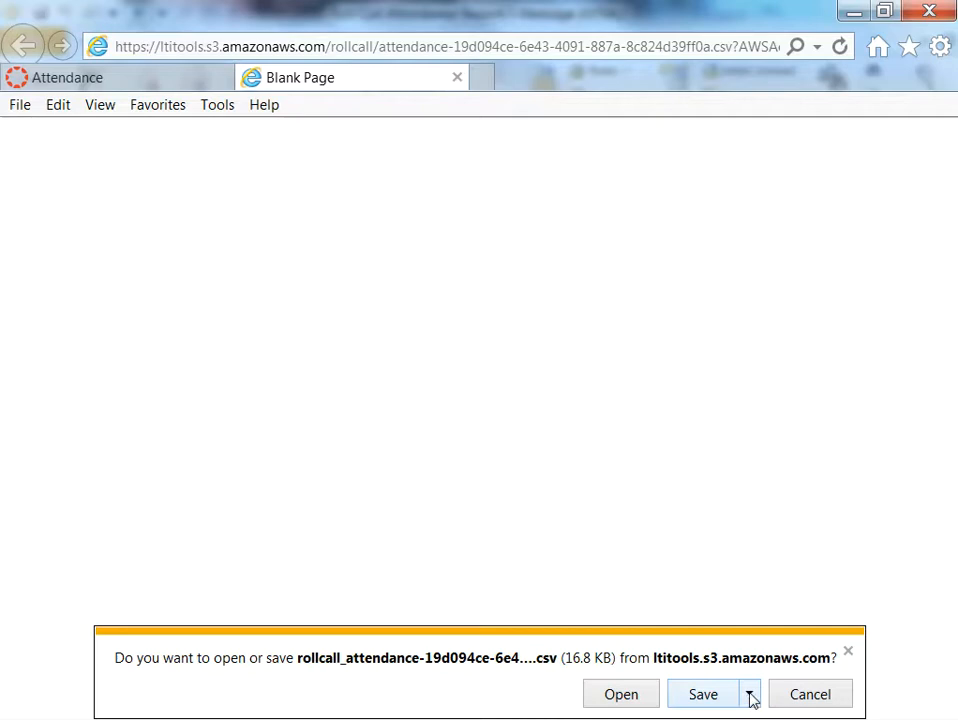
left_click(750, 697)
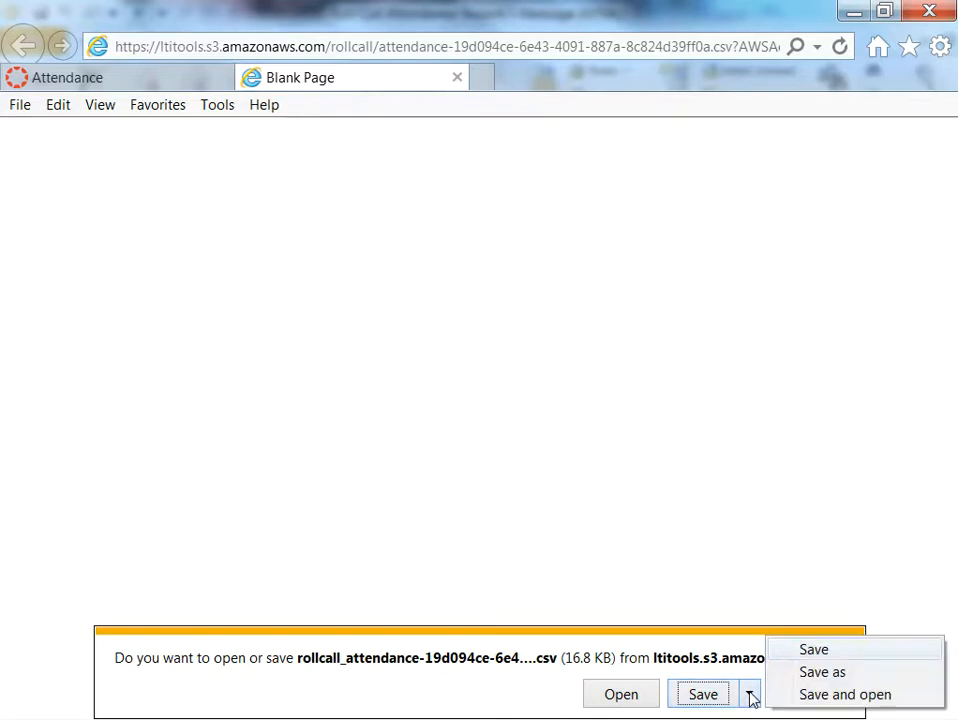
left_click(810, 675)
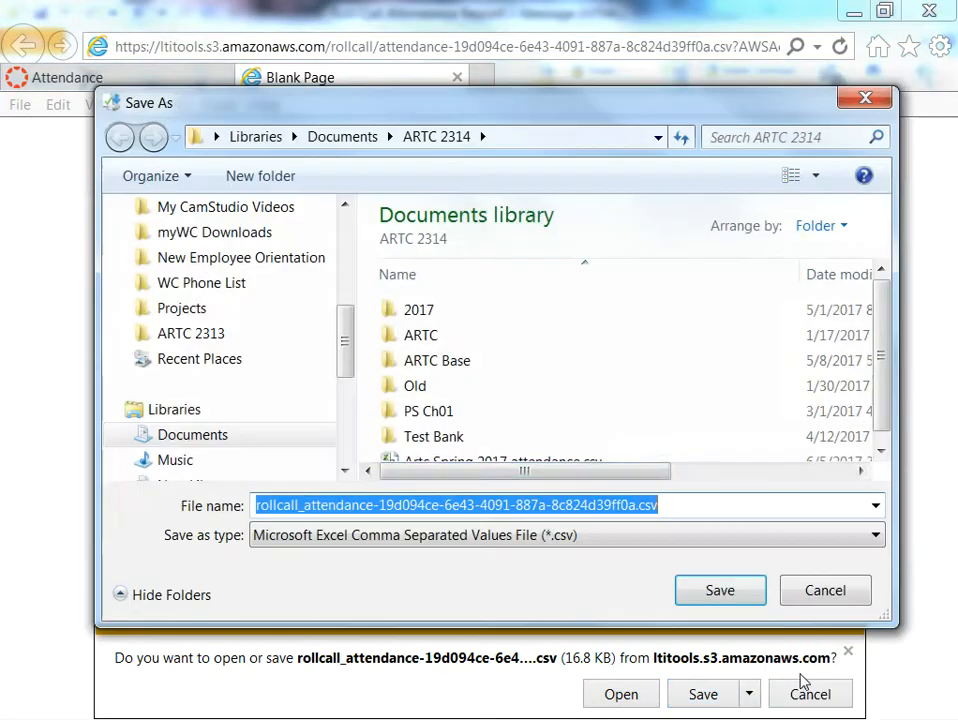
Choose the ARTC 2313 folder and enter Artc Spring 2017 attendance.csv as the report's file name
left_click(212, 337)
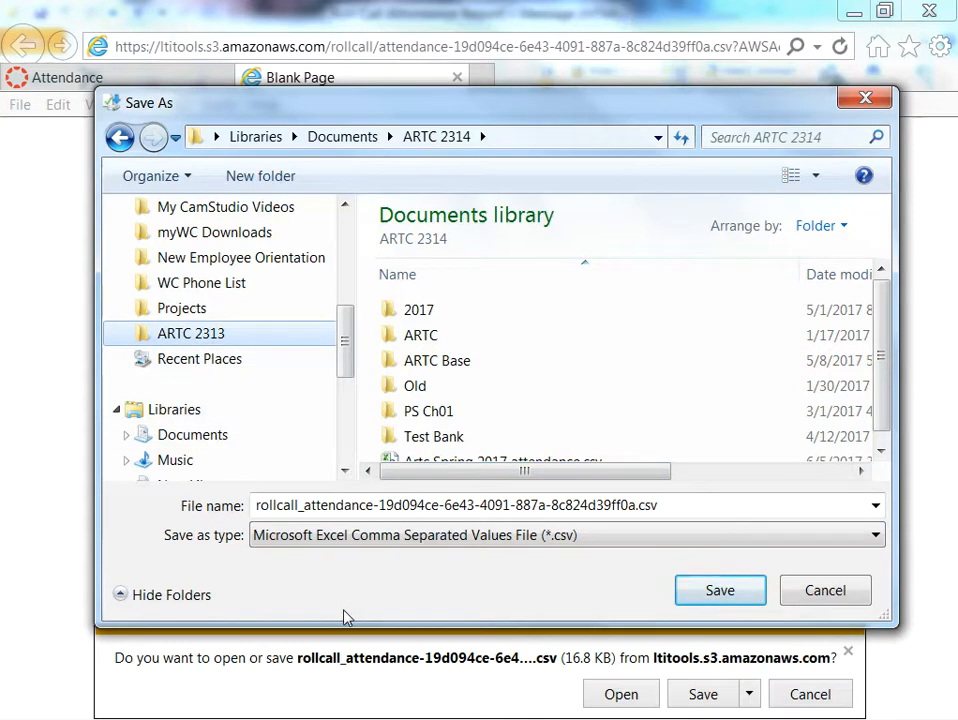
left_click(661, 510)
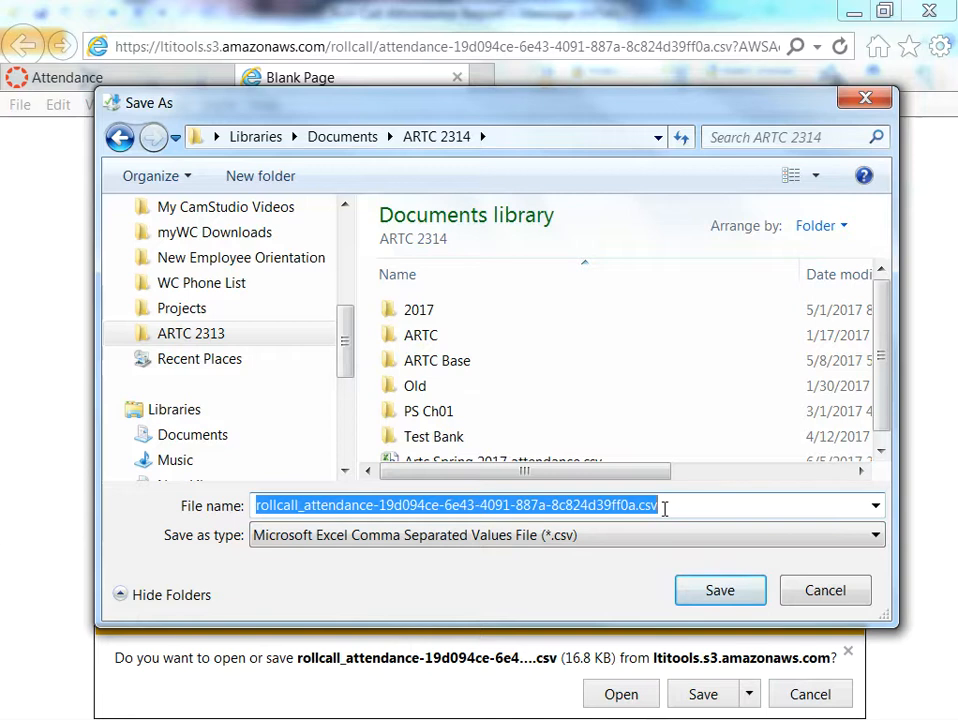
type("ARTC")
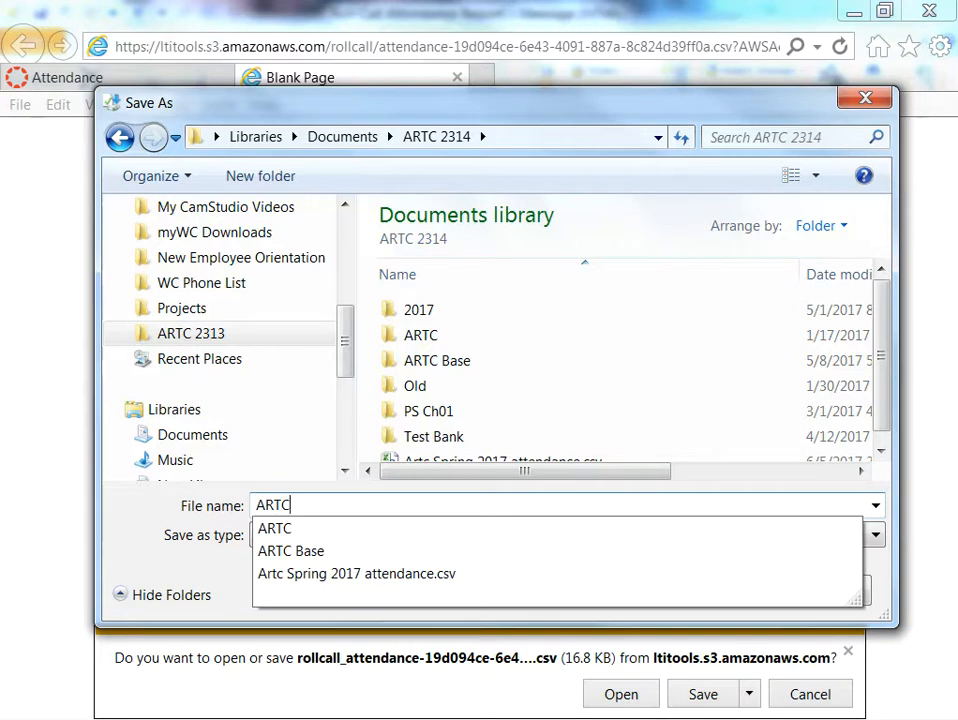
key("Down")
key("Down")
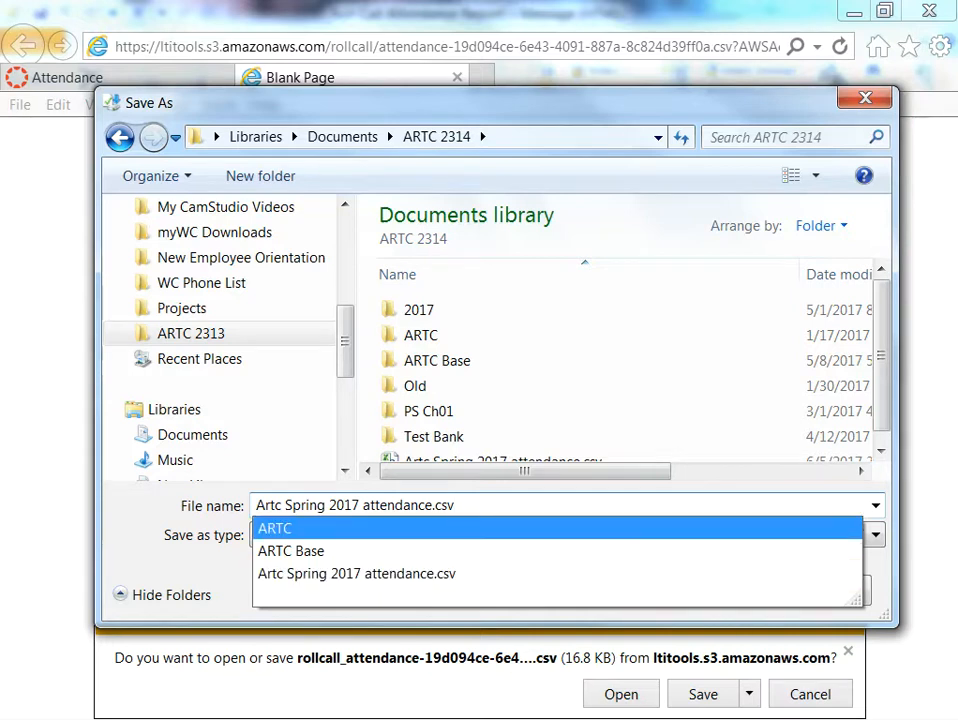
key("Escape")
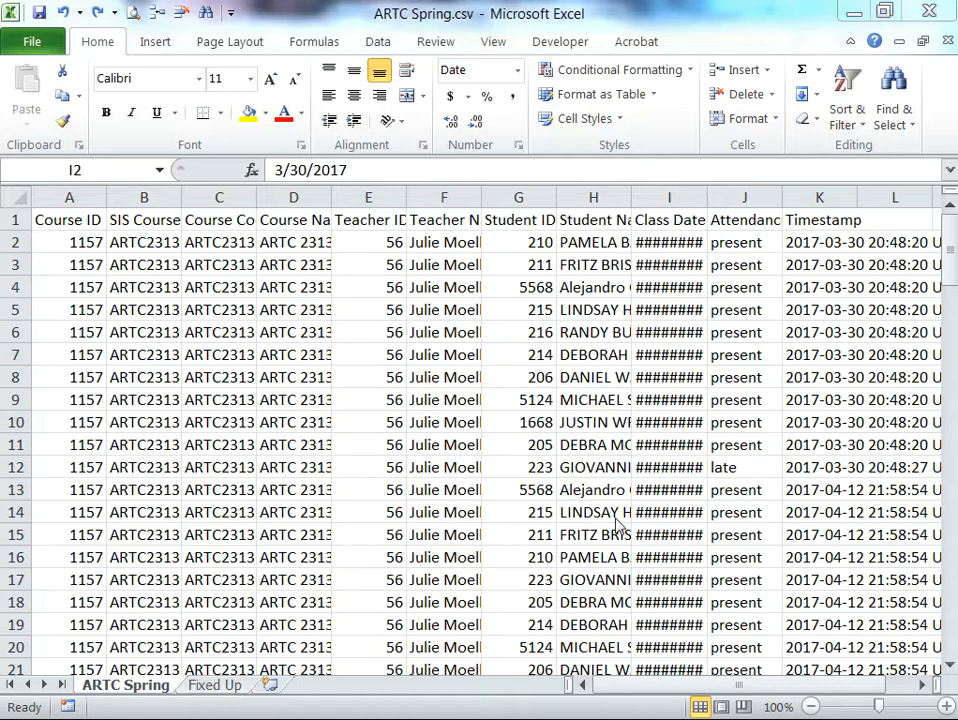
In Excel, AutoFit the Class Date and Course Name columns of the ARTC Spring sheet
left_click(702, 194)
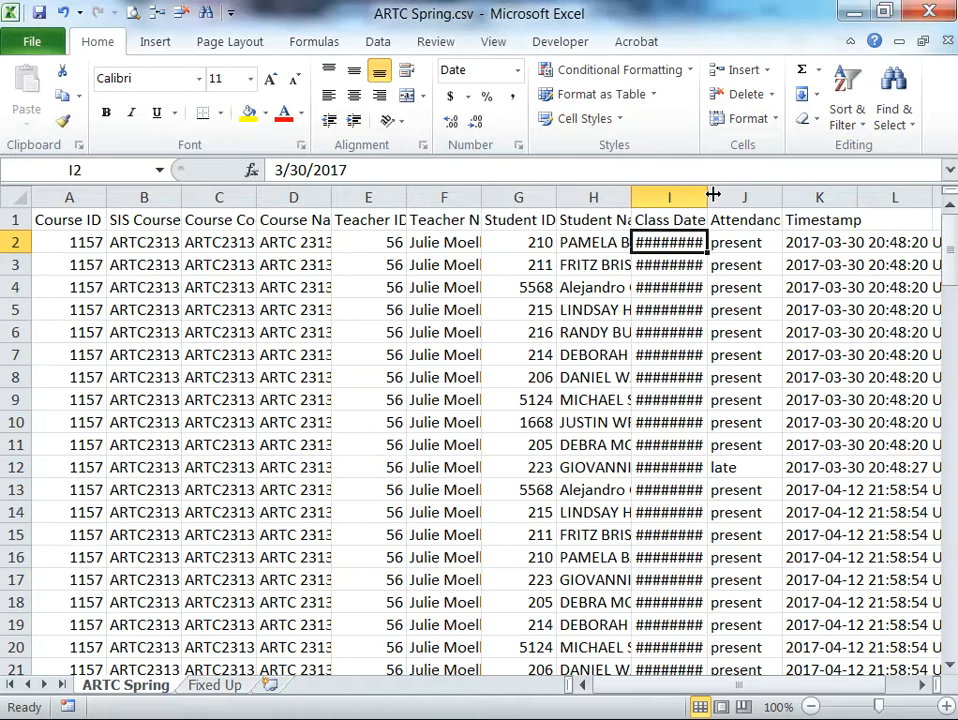
double_click(710, 194)
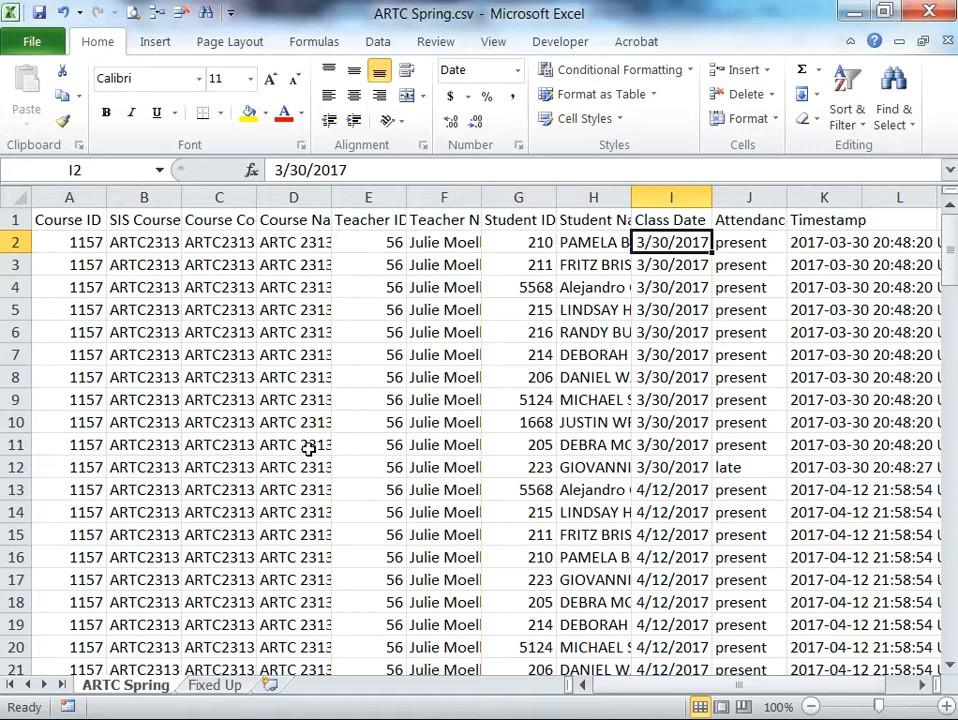
double_click(331, 195)
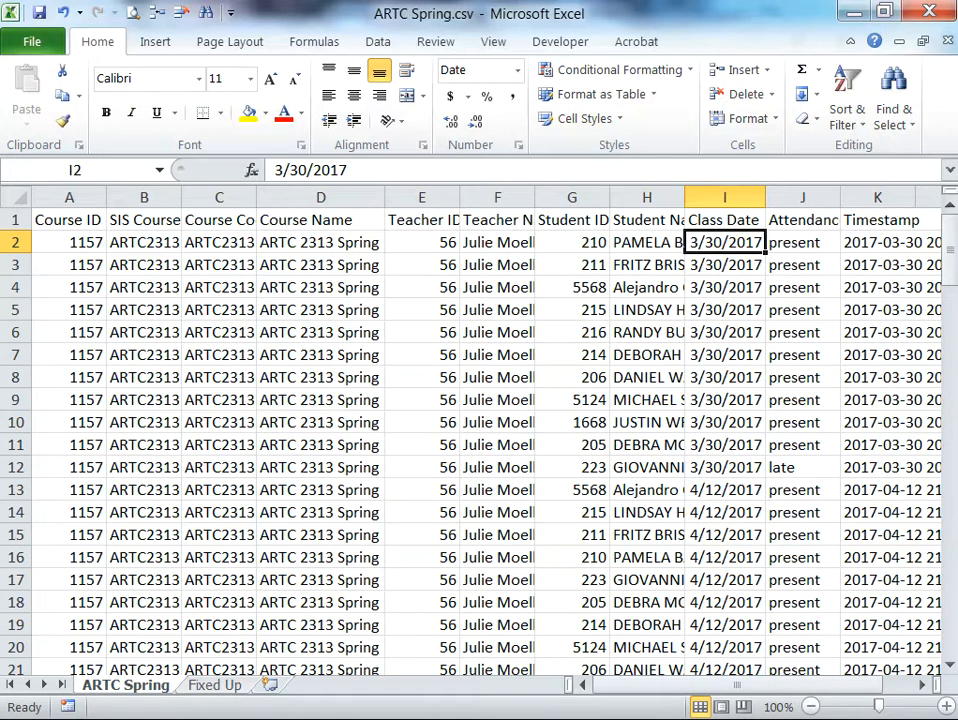
Delete the three course columns before Course Name, plus the Teacher ID and Teacher Name columns
left_click_drag(63, 195, 205, 195)
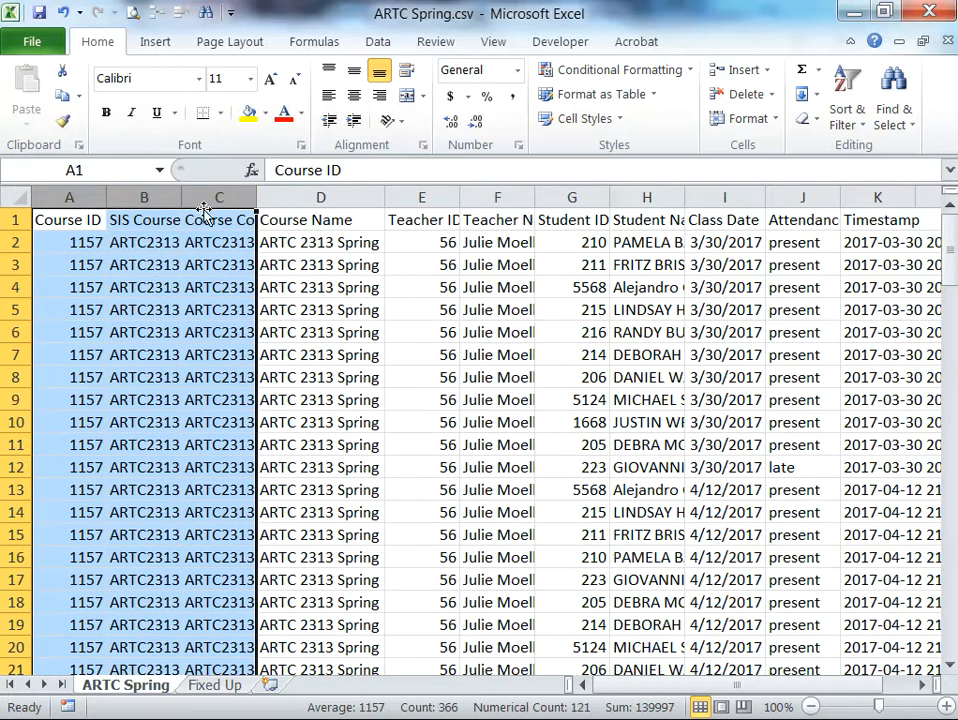
right_click(229, 219)
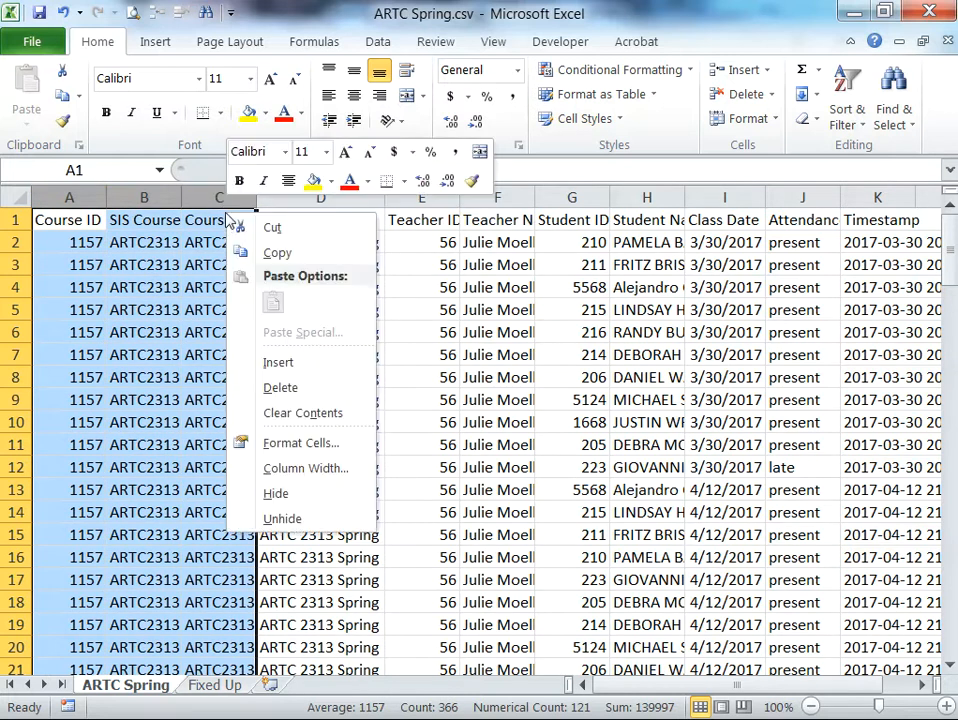
left_click(297, 392)
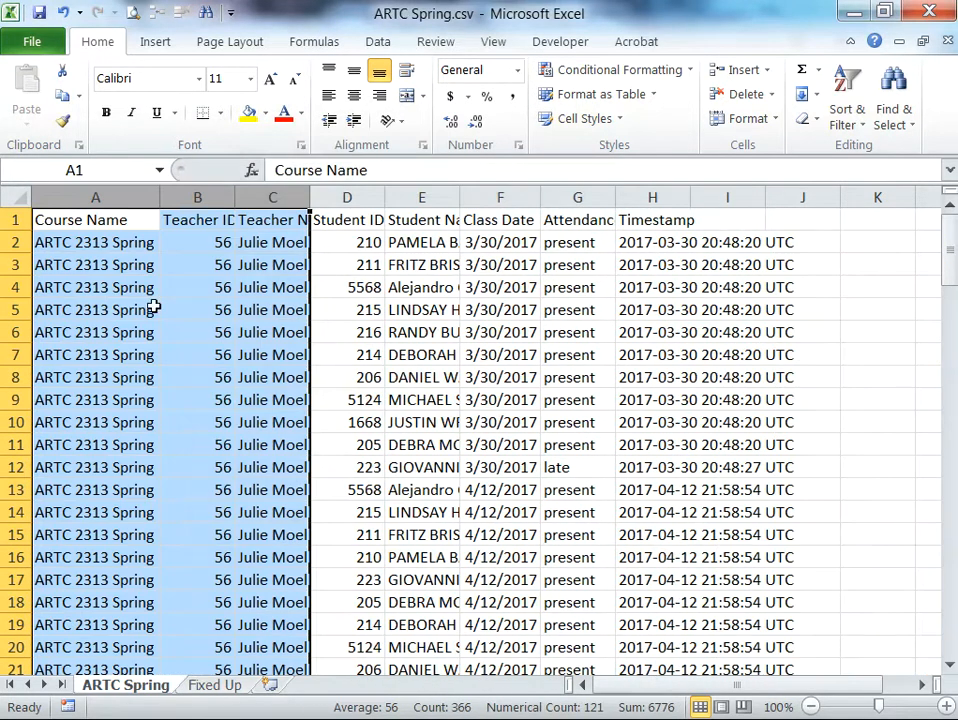
left_click_drag(199, 196, 285, 202)
right_click(285, 202)
left_click(383, 380)
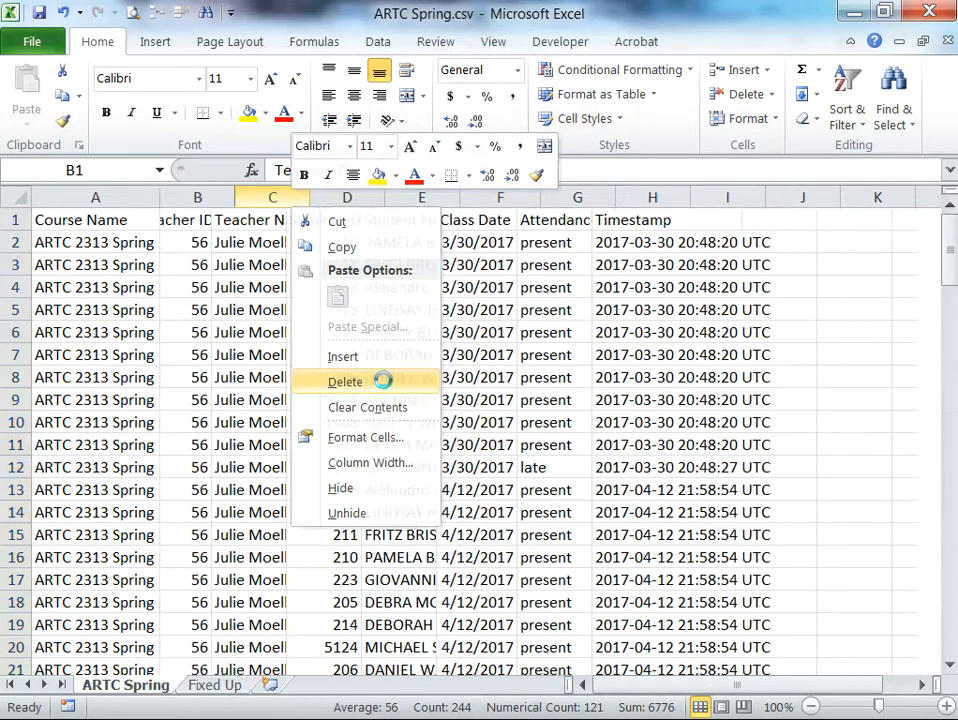
Delete the Student ID and Timestamp columns
left_click(205, 200)
right_click(206, 203)
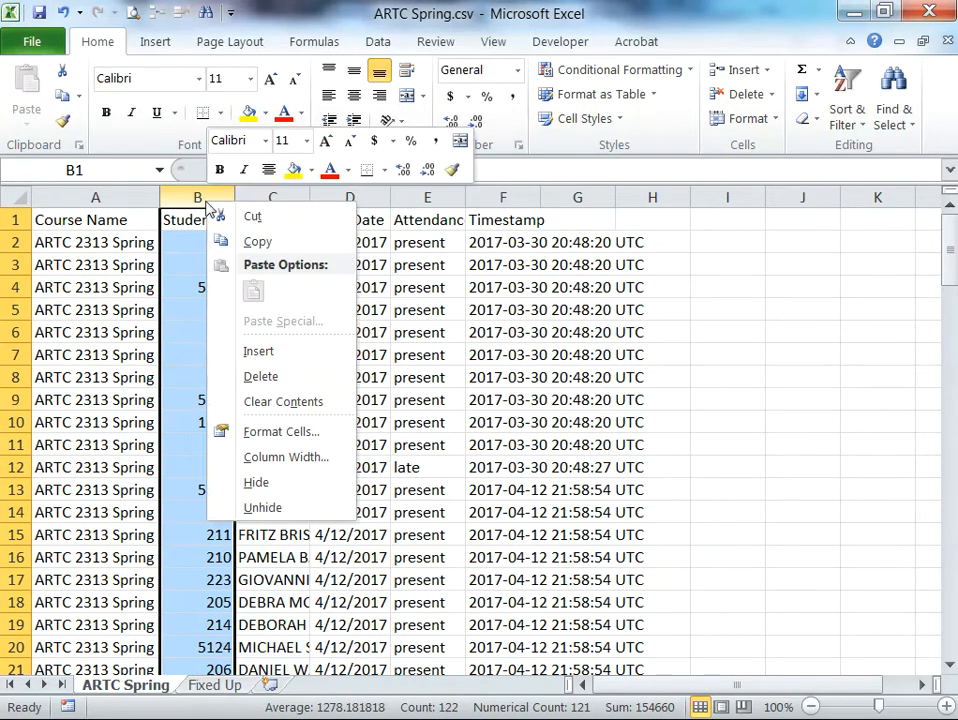
left_click(285, 377)
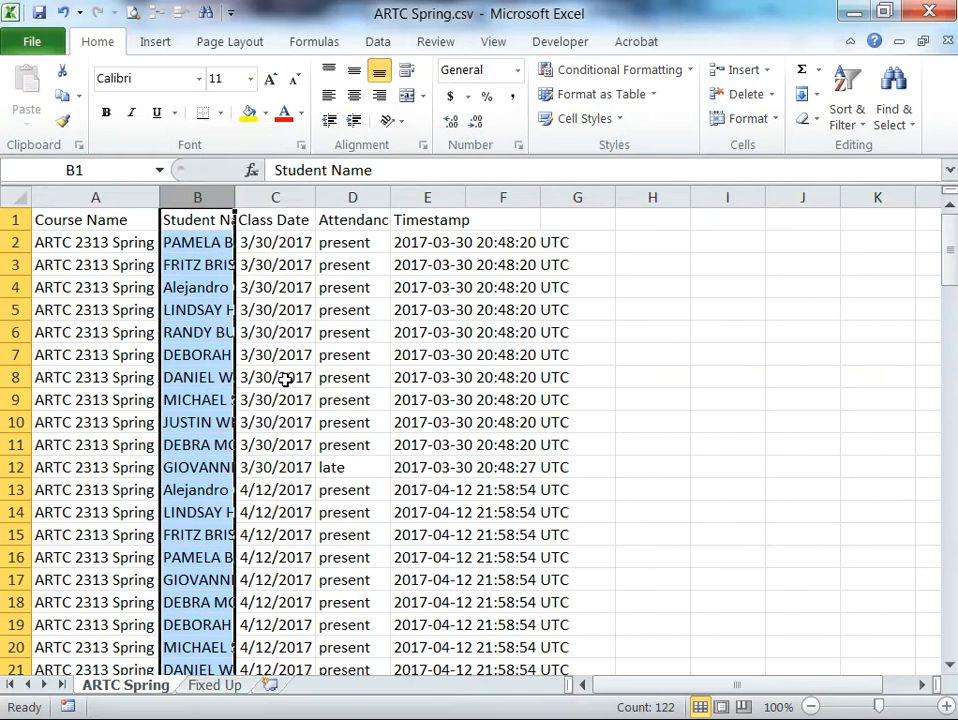
left_click(430, 200)
right_click(446, 198)
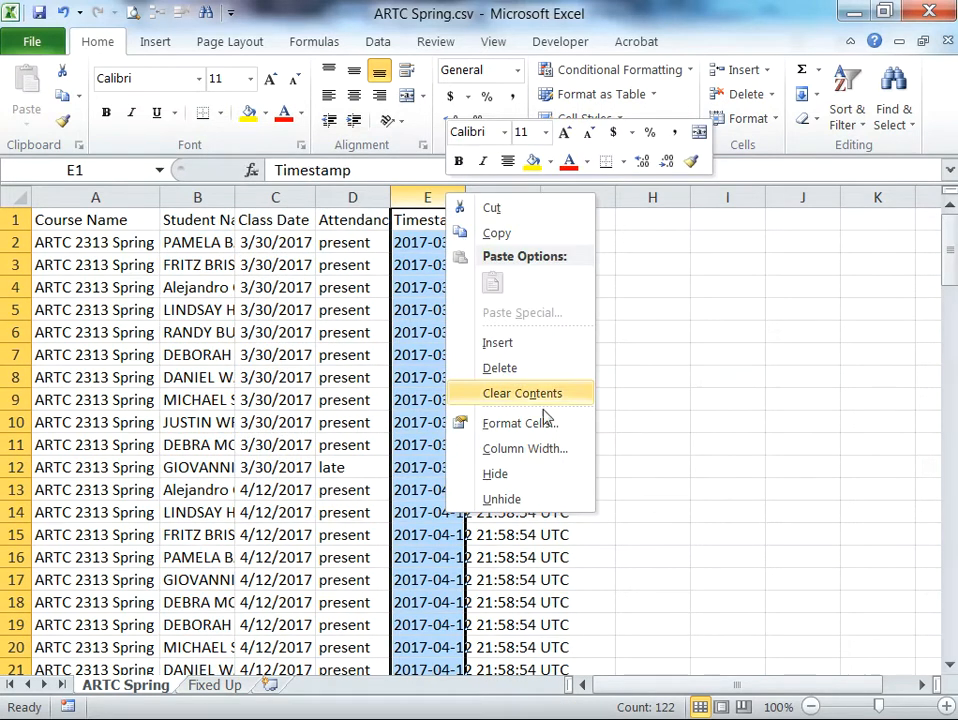
left_click(540, 368)
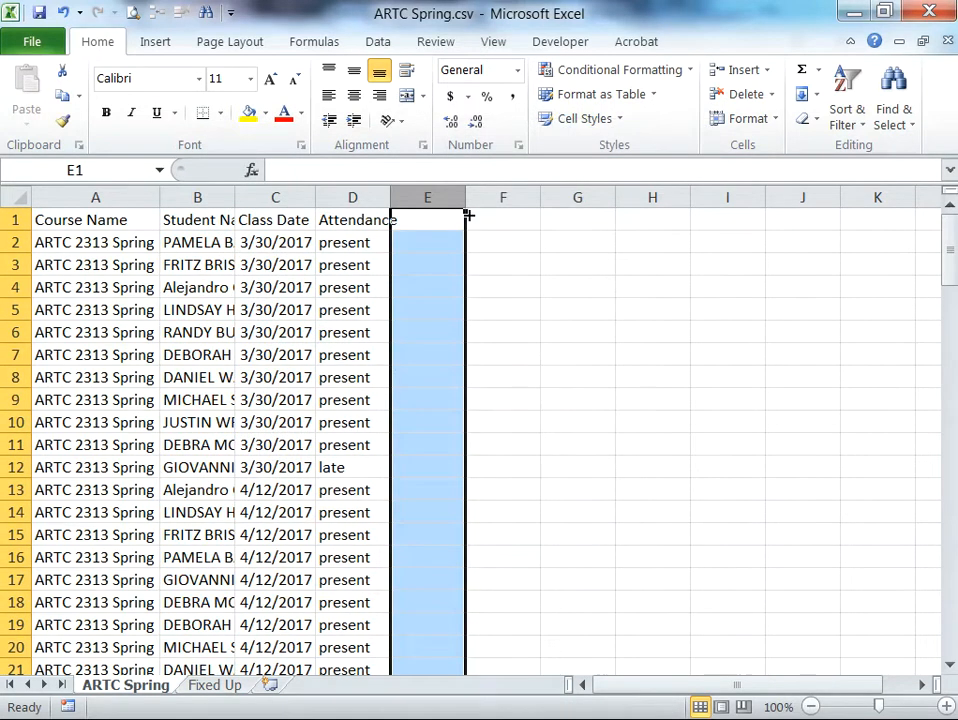
AutoFit the Student Name and Attendance columns so their full contents fit
double_click(233, 197)
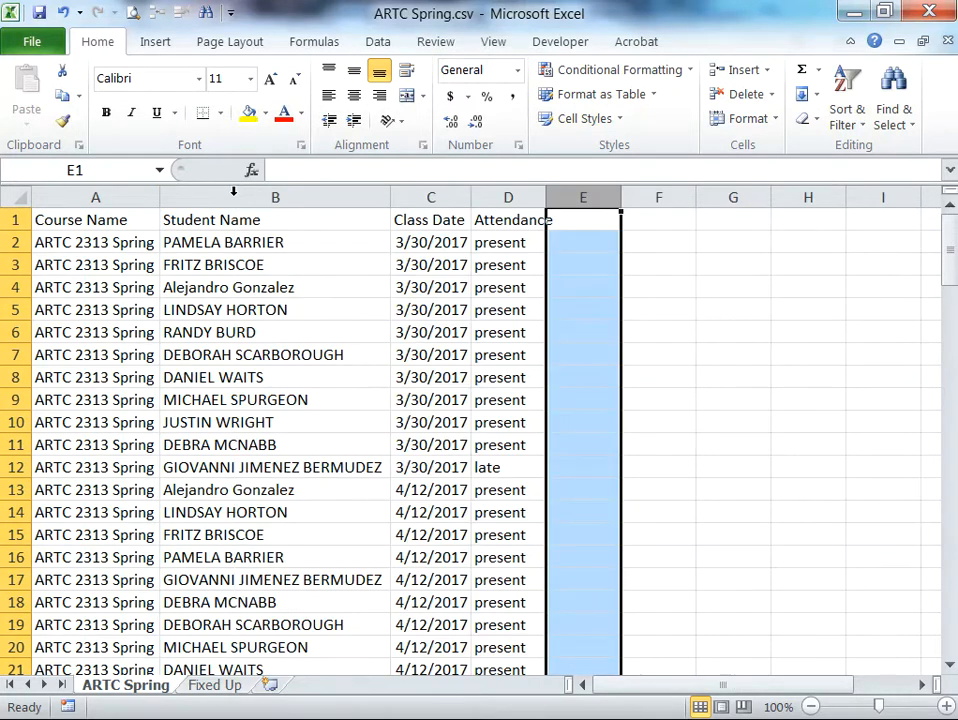
double_click(544, 197)
left_click(380, 542)
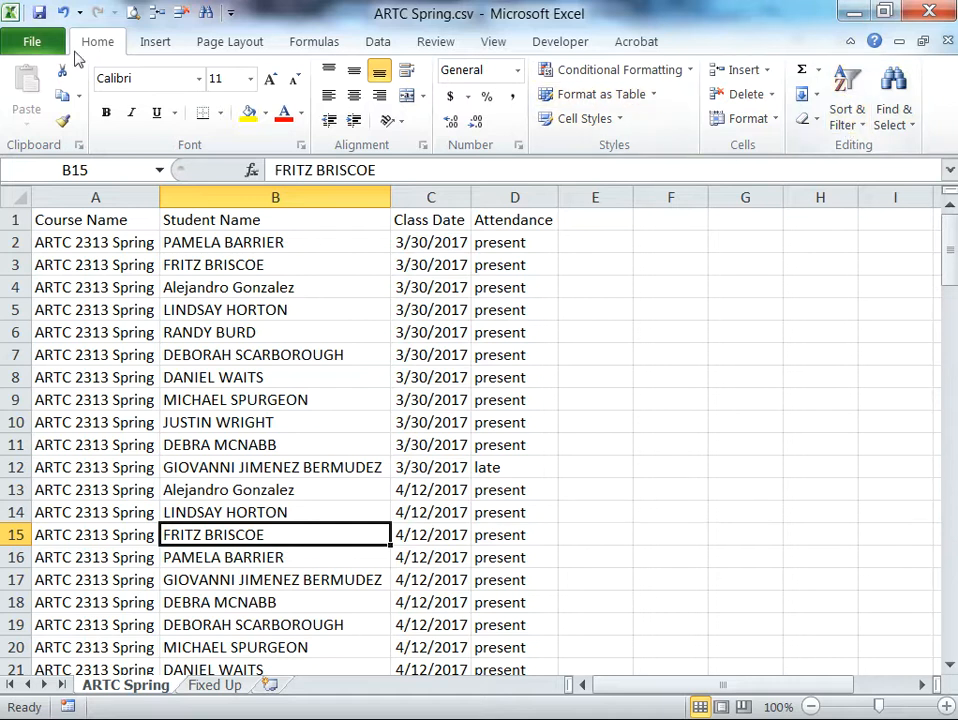
Apply a custom sort to the attendance data by Student Name and within that by Attendance, both A to Z
left_click(857, 133)
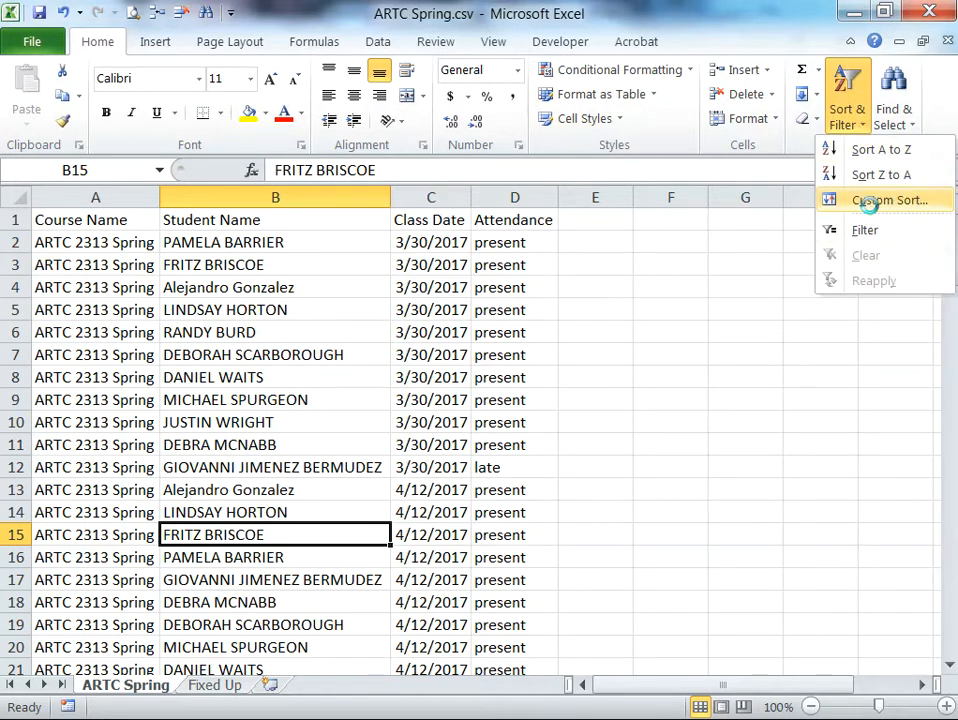
left_click(872, 205)
left_click(348, 311)
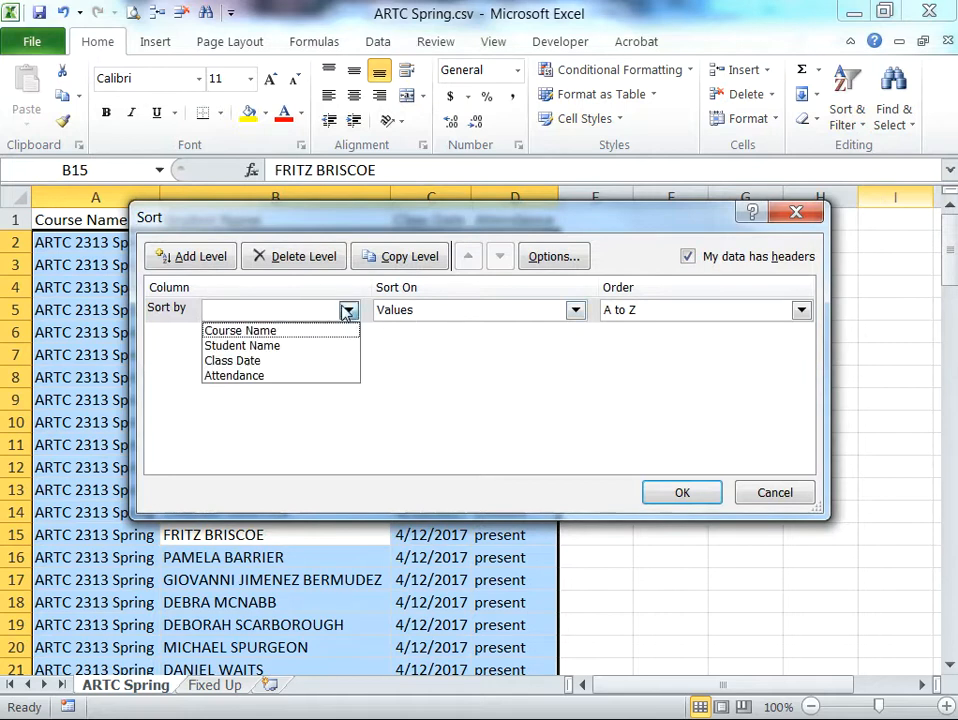
left_click(267, 347)
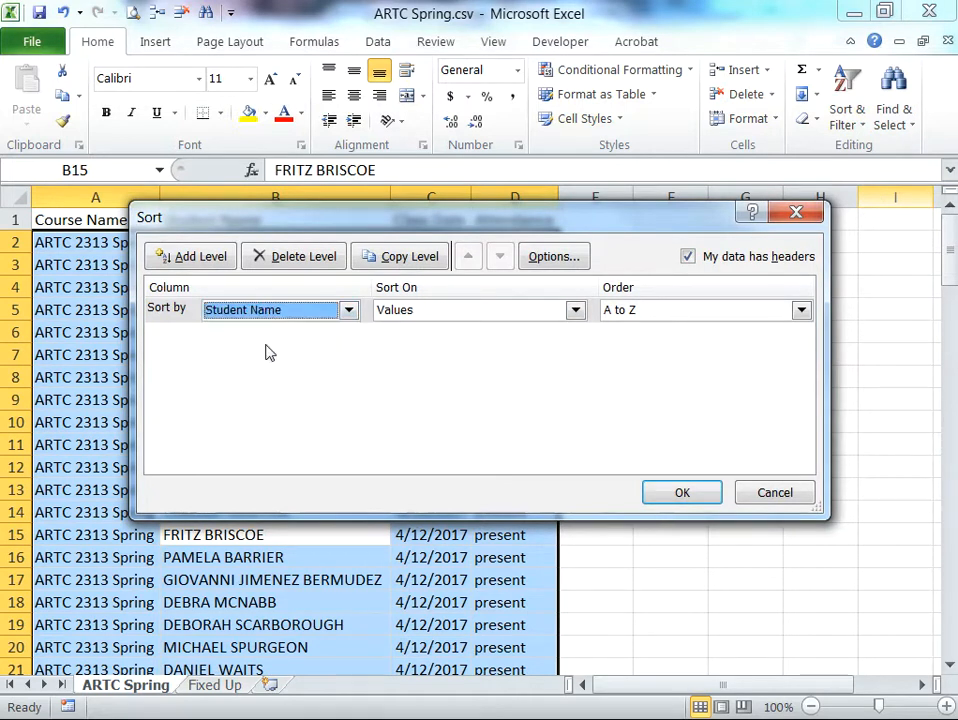
left_click(182, 258)
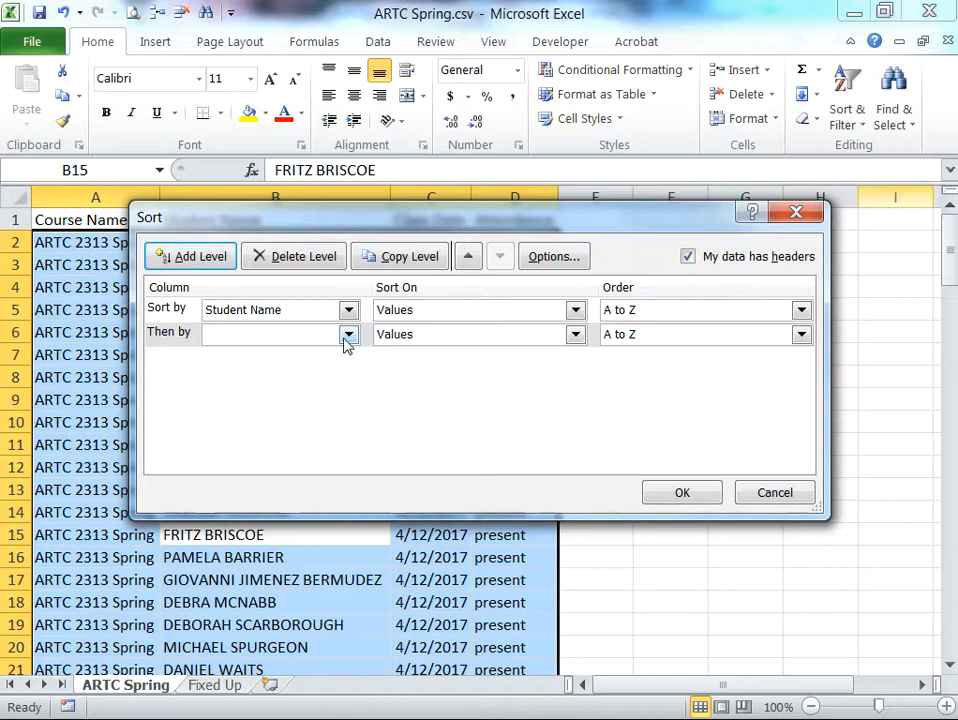
left_click(349, 336)
left_click(247, 414)
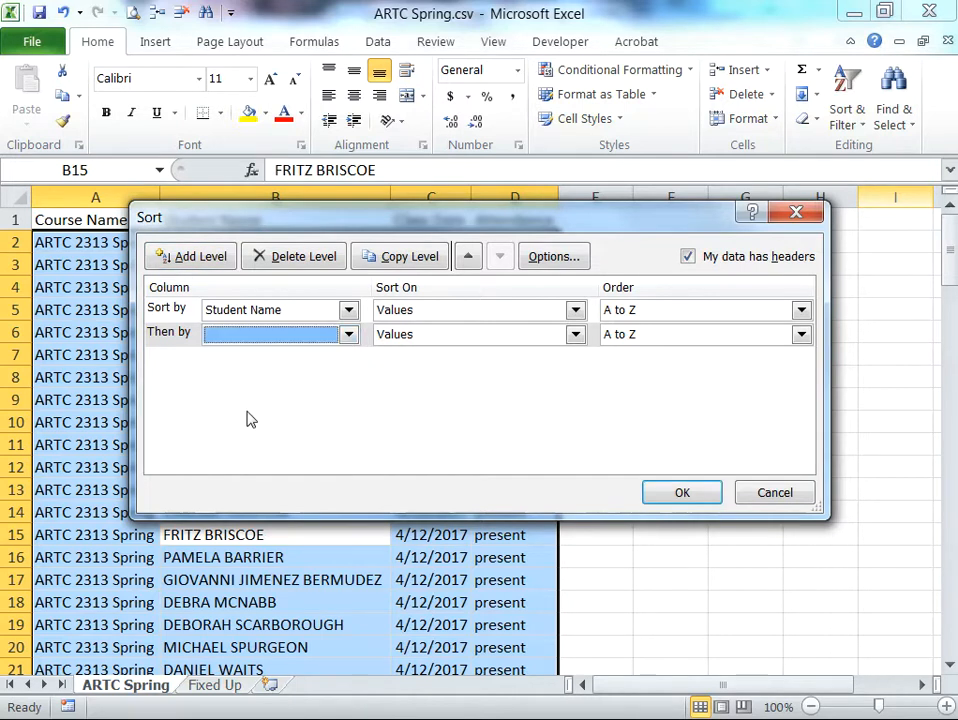
left_click(348, 334)
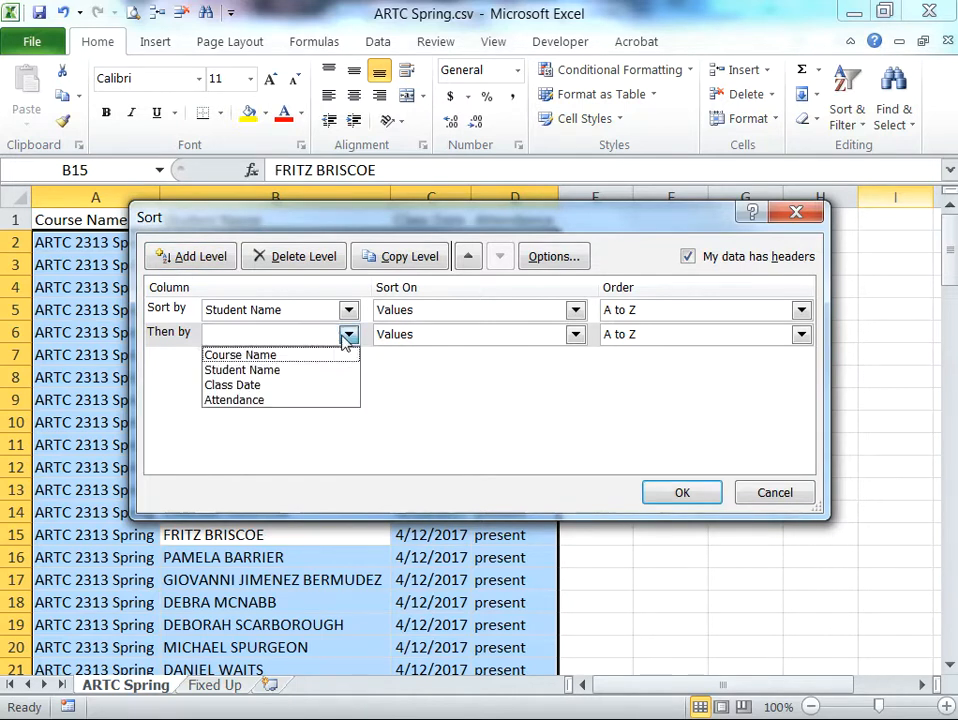
left_click(224, 400)
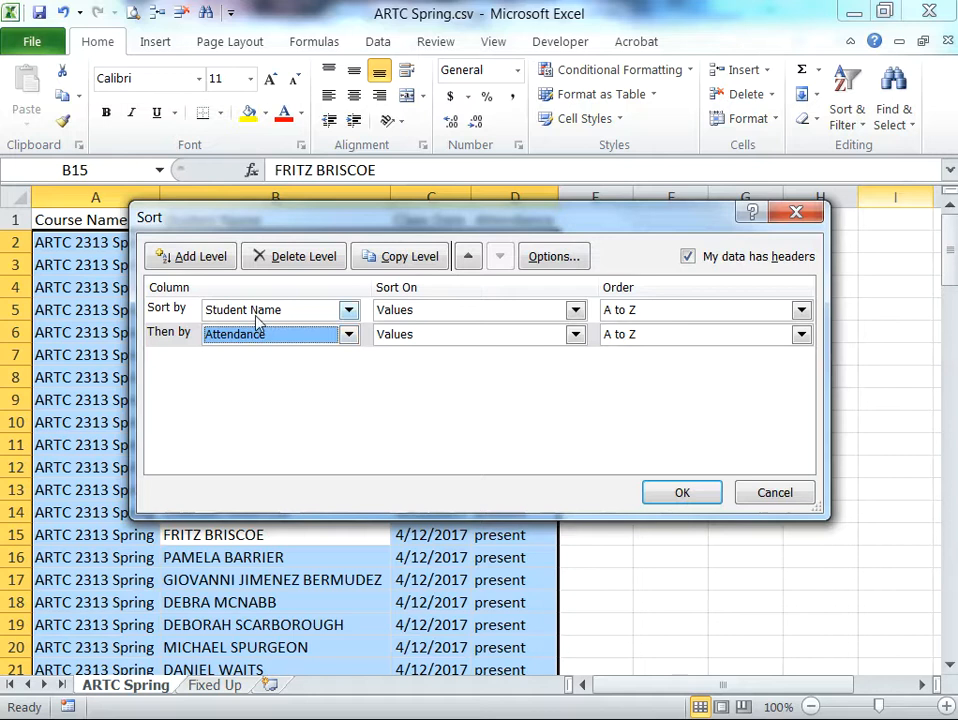
left_click(672, 494)
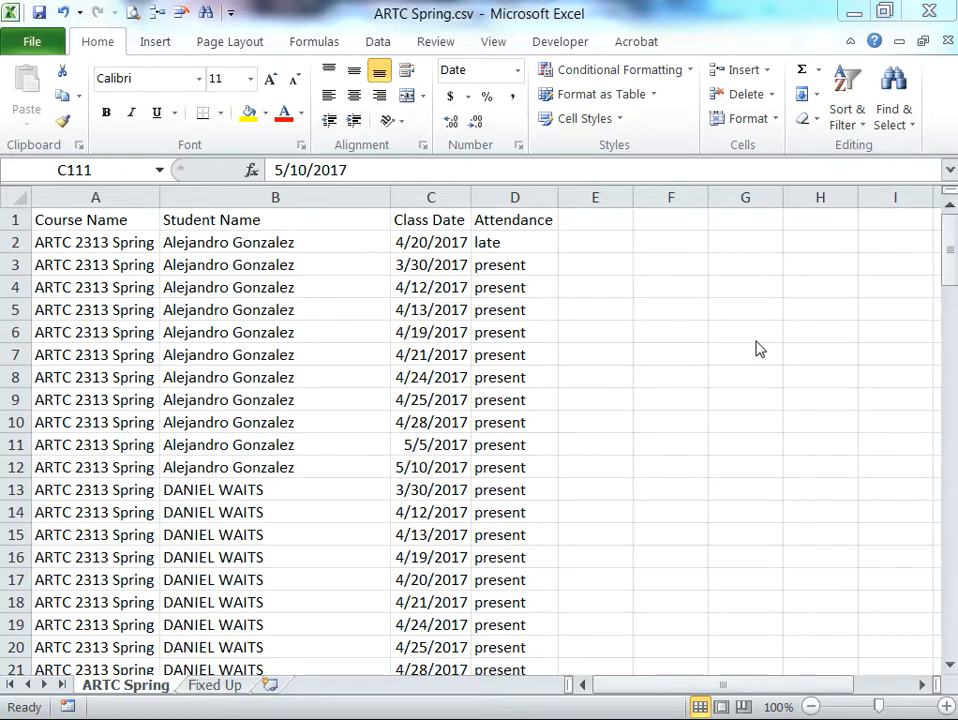
Examine the sorted records at the end of the sheet, comparing the class dates of the last student's late and present entries
left_click(950, 254)
left_click_drag(950, 254, 950, 650)
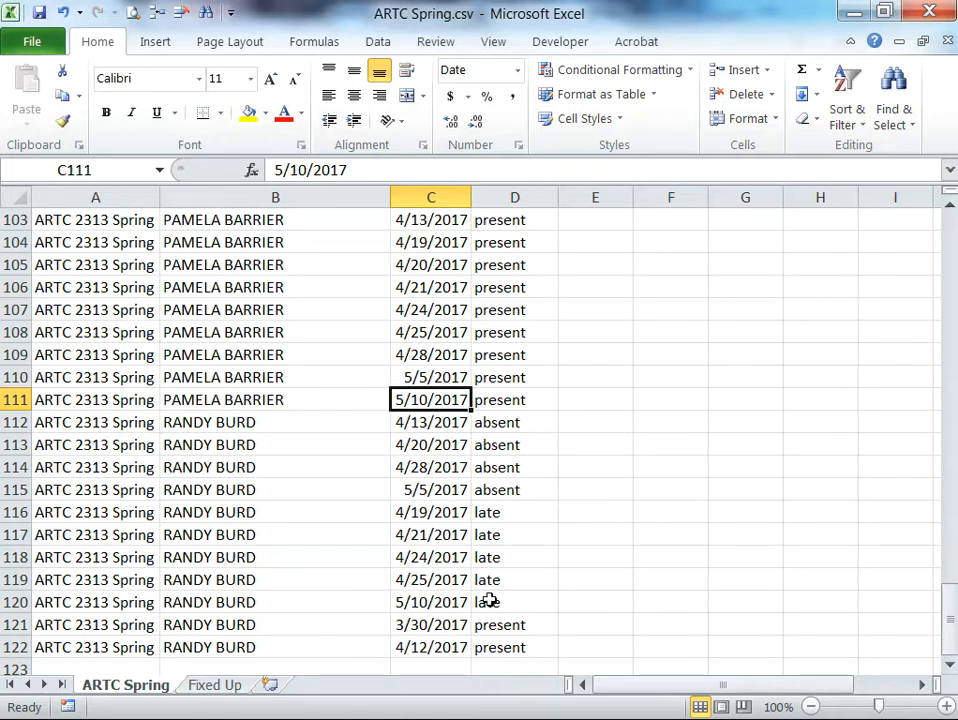
left_click(415, 602)
left_click(438, 647)
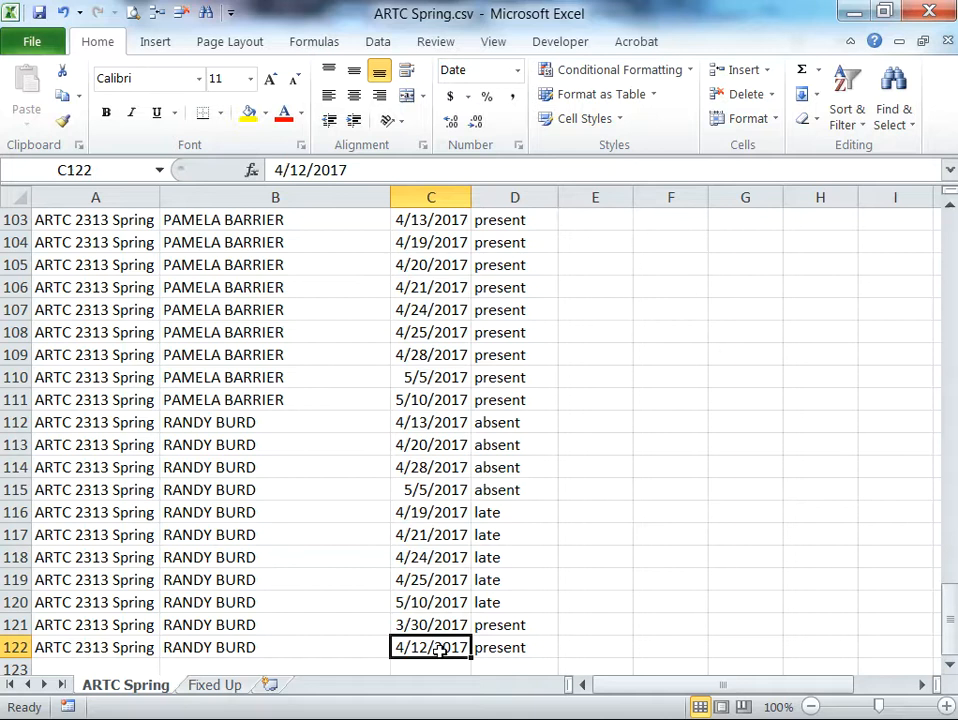
left_click(440, 604)
left_click(449, 603)
left_click(447, 662)
left_click(463, 608)
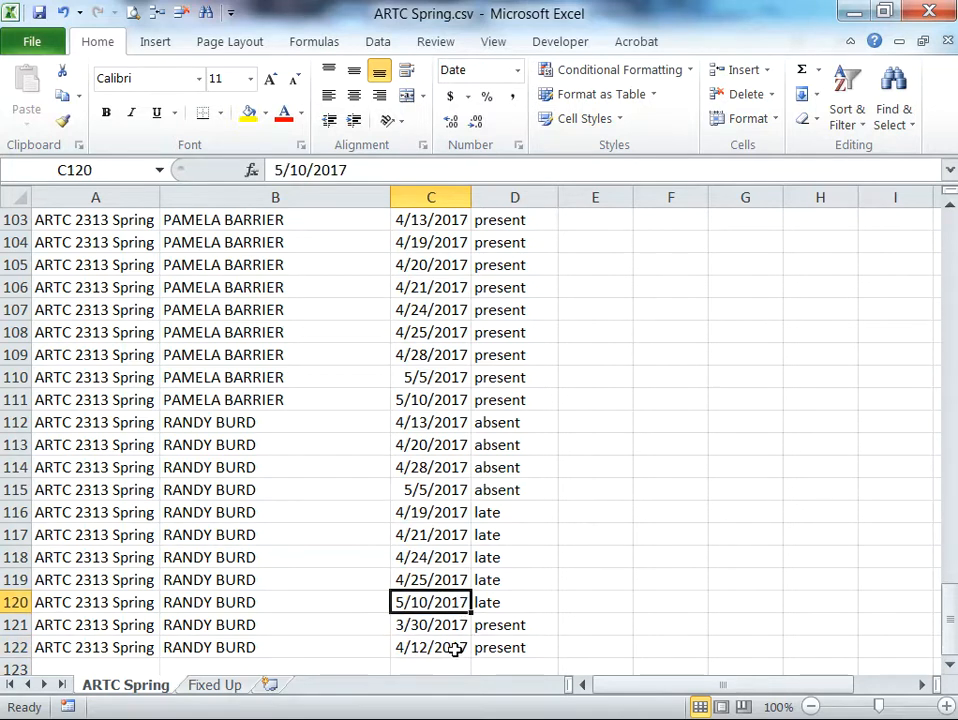
left_click(455, 647)
left_click(437, 603)
key("ctrl+End")
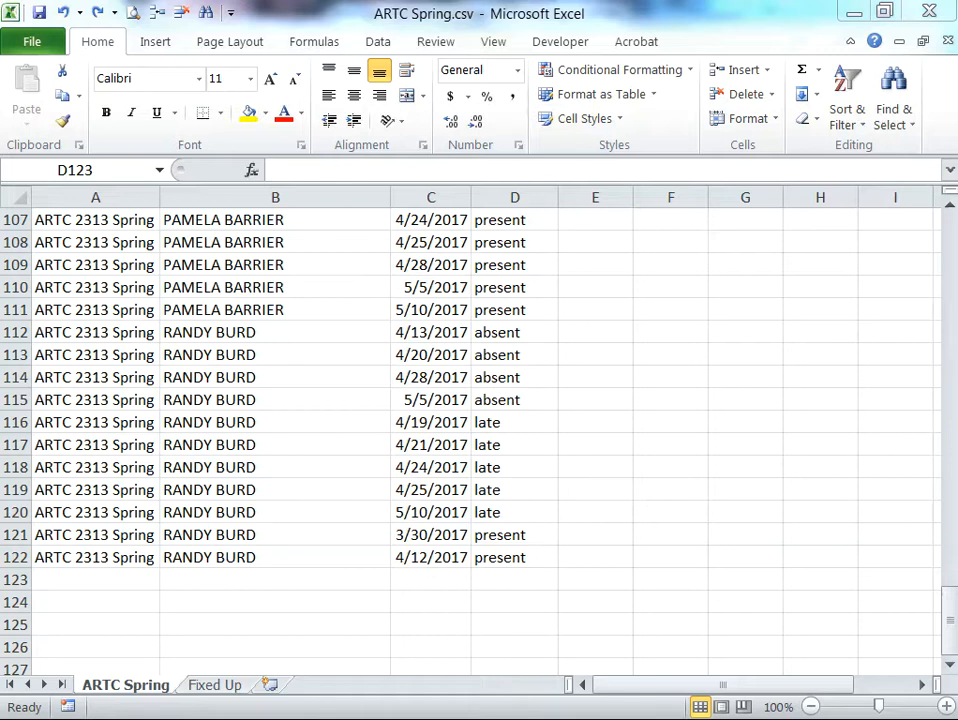
Enter the labels absent, late and present in cells C123 to C125 below the last student's records
left_click(426, 582)
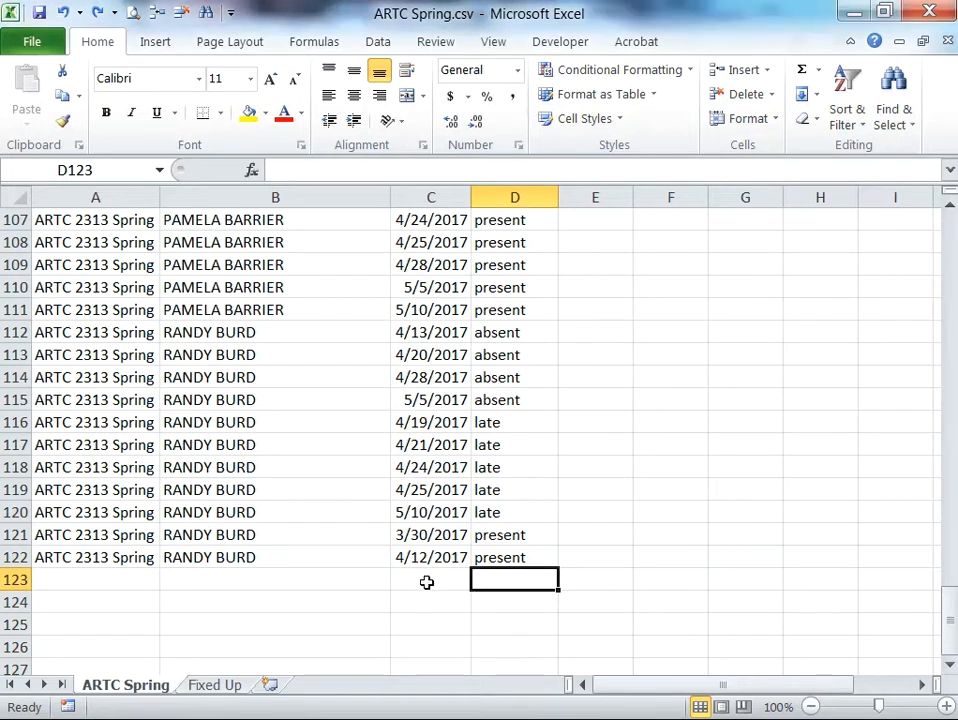
left_click(426, 582)
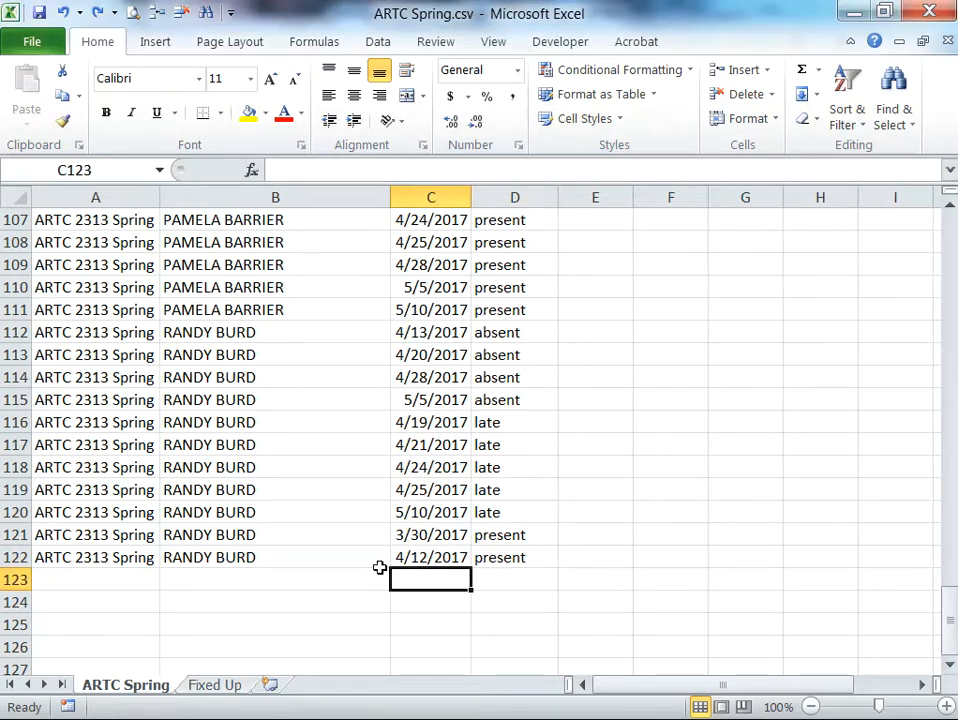
key("Left")
key("Left")
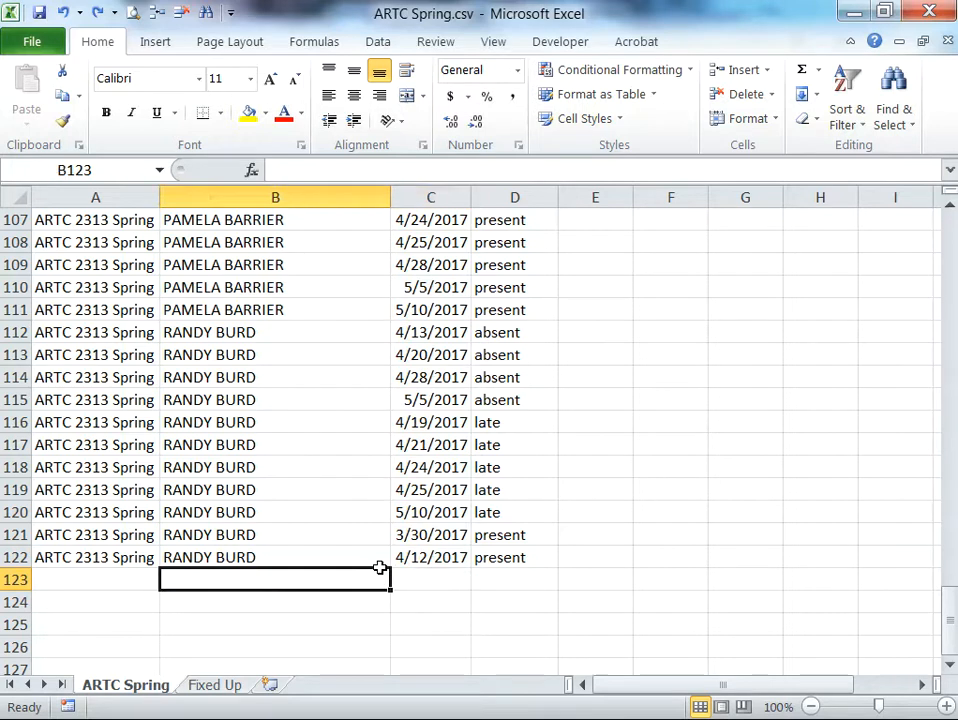
left_click(425, 578)
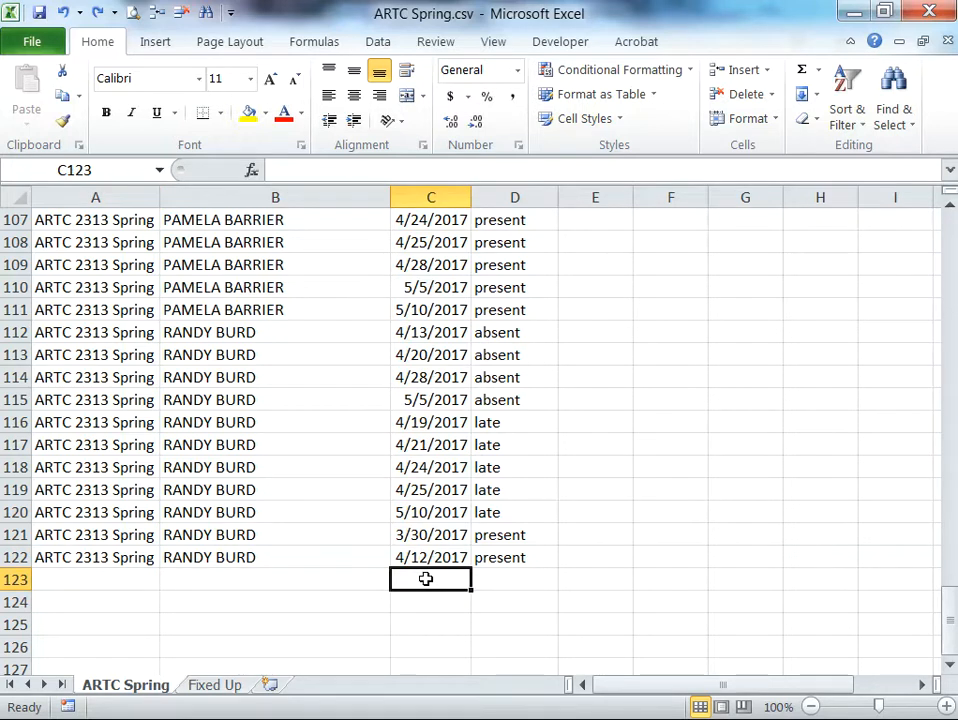
type("absent")
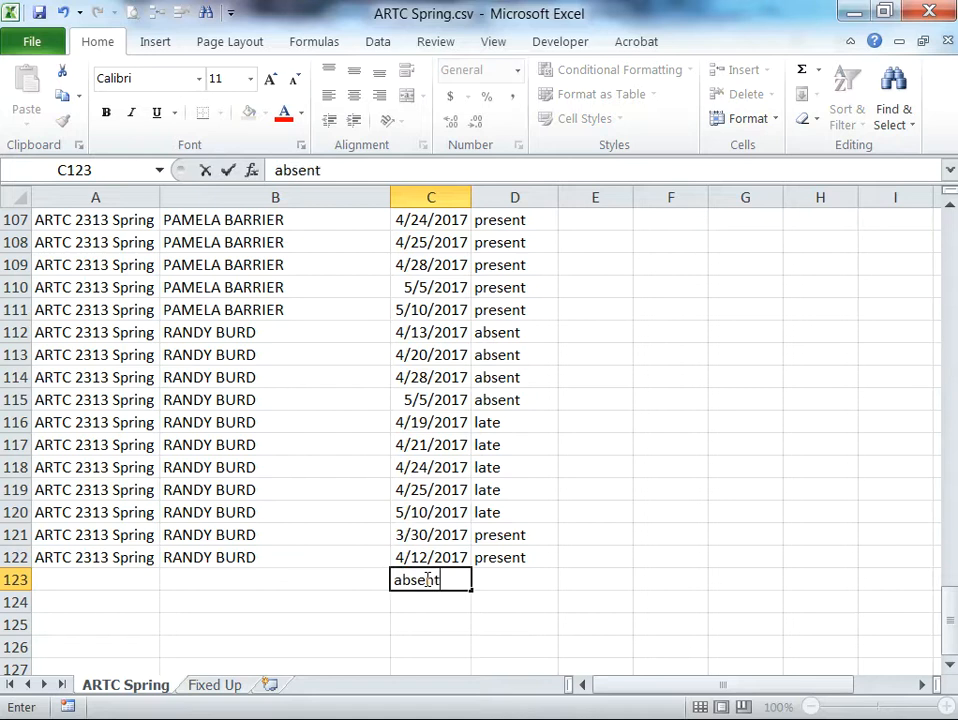
key("Return")
type("late")
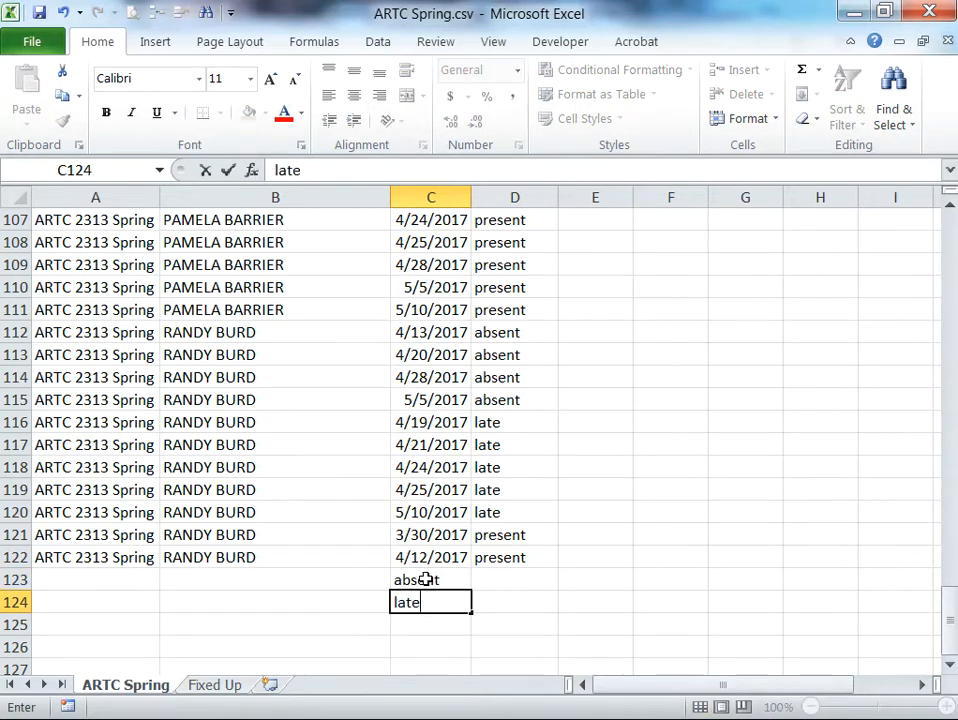
key("Return")
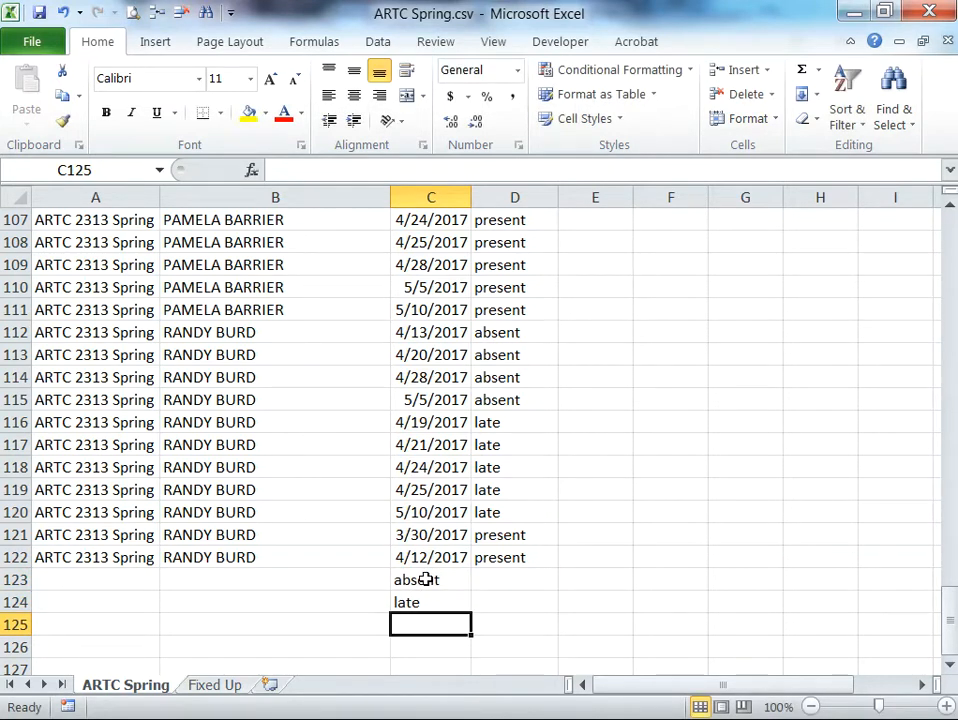
type("present")
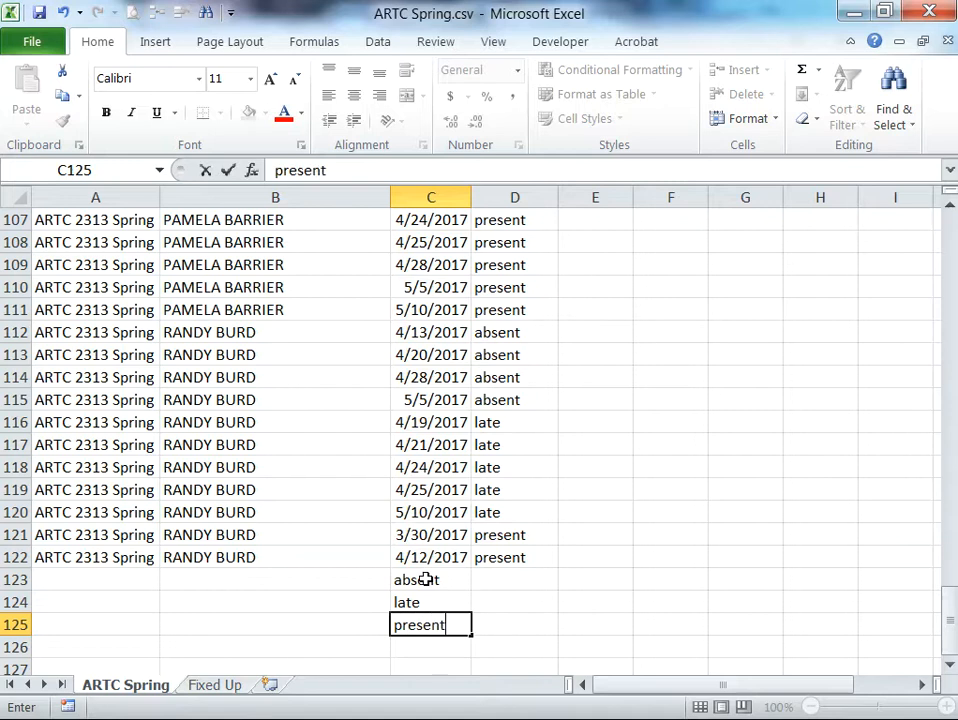
key("Return")
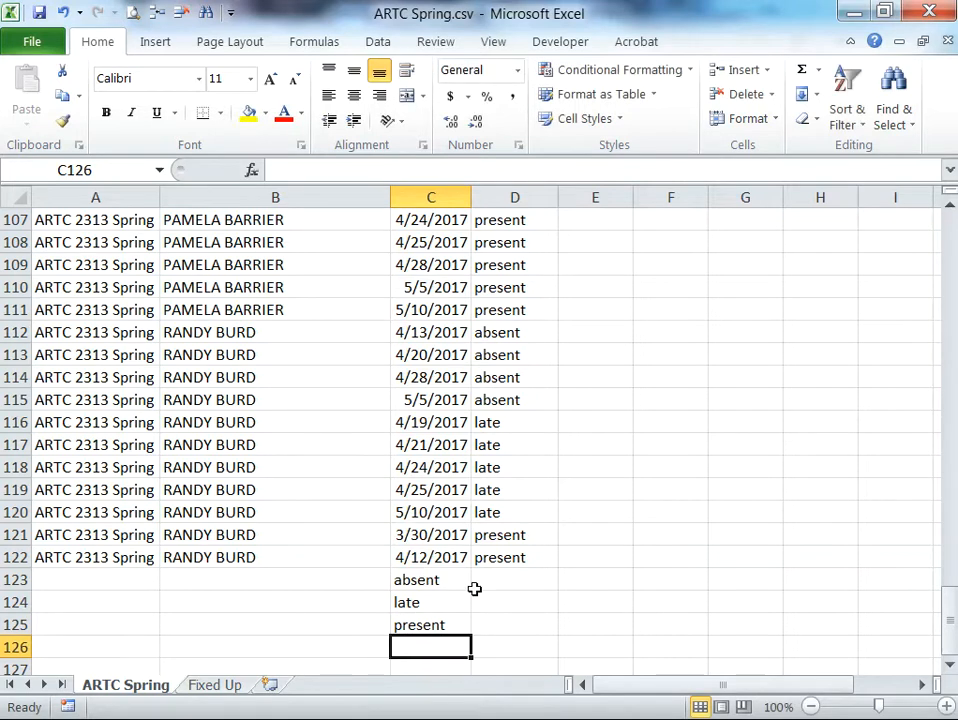
left_click(517, 583)
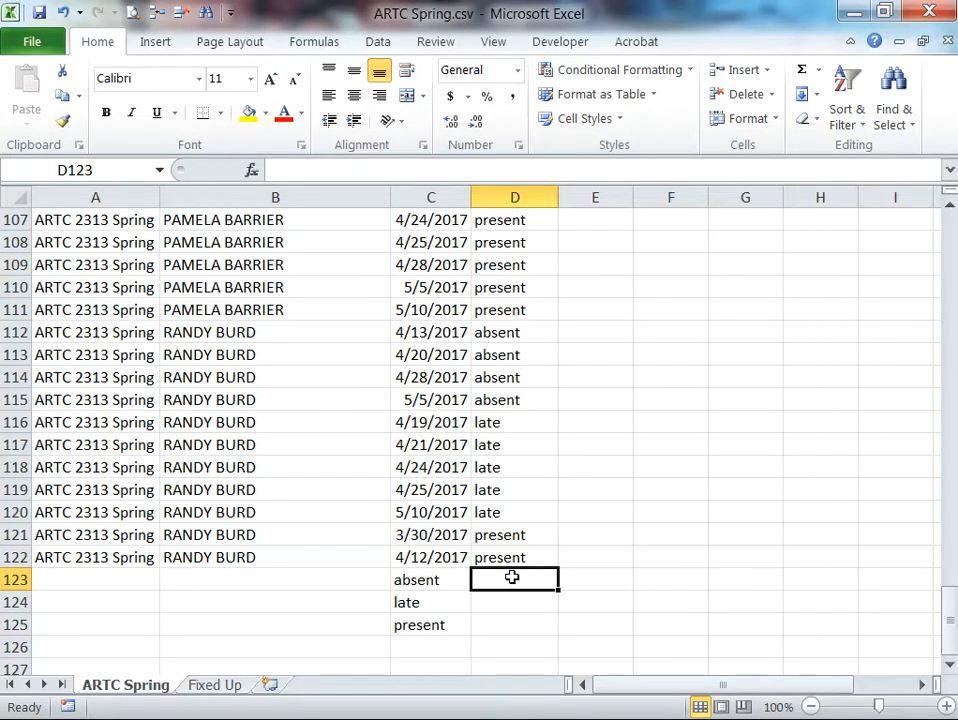
type("=")
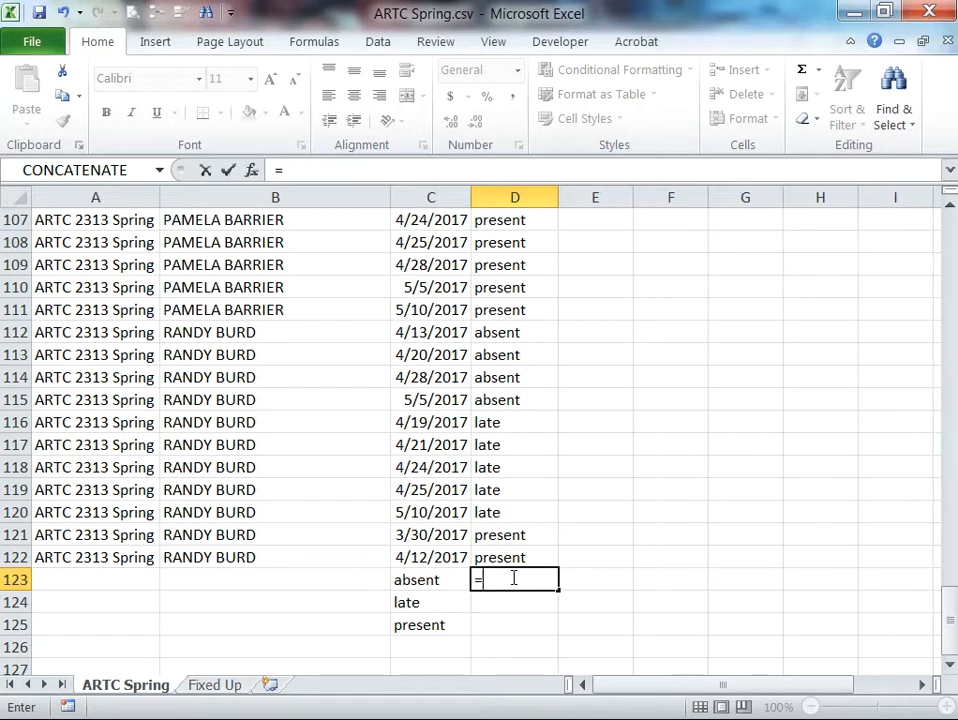
type("(coun")
key("Down")
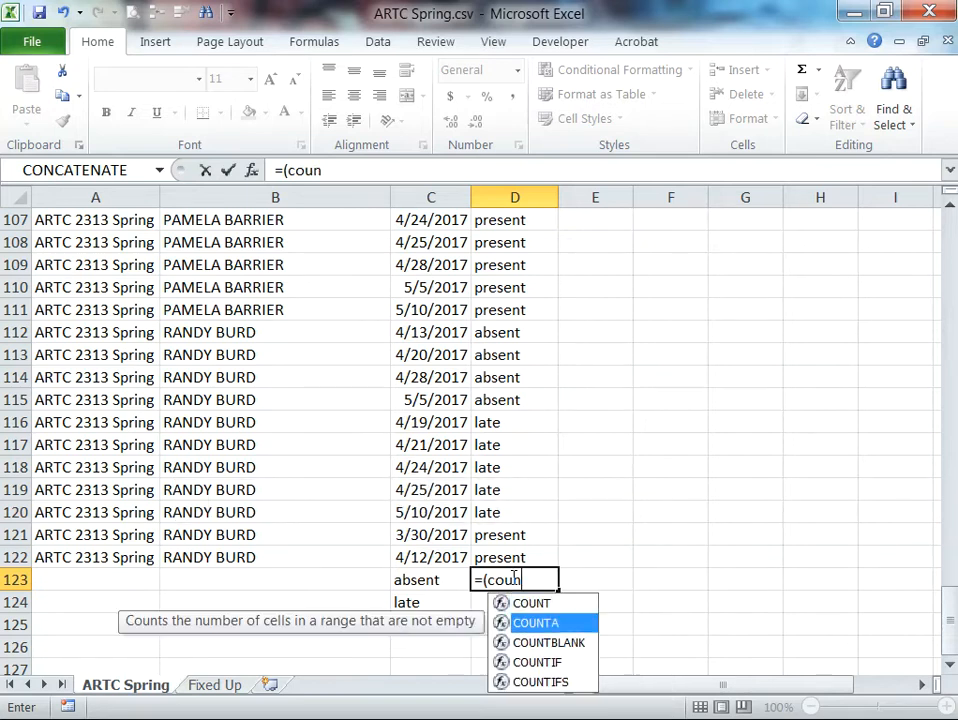
key("Down")
key("Down")
key("Return")
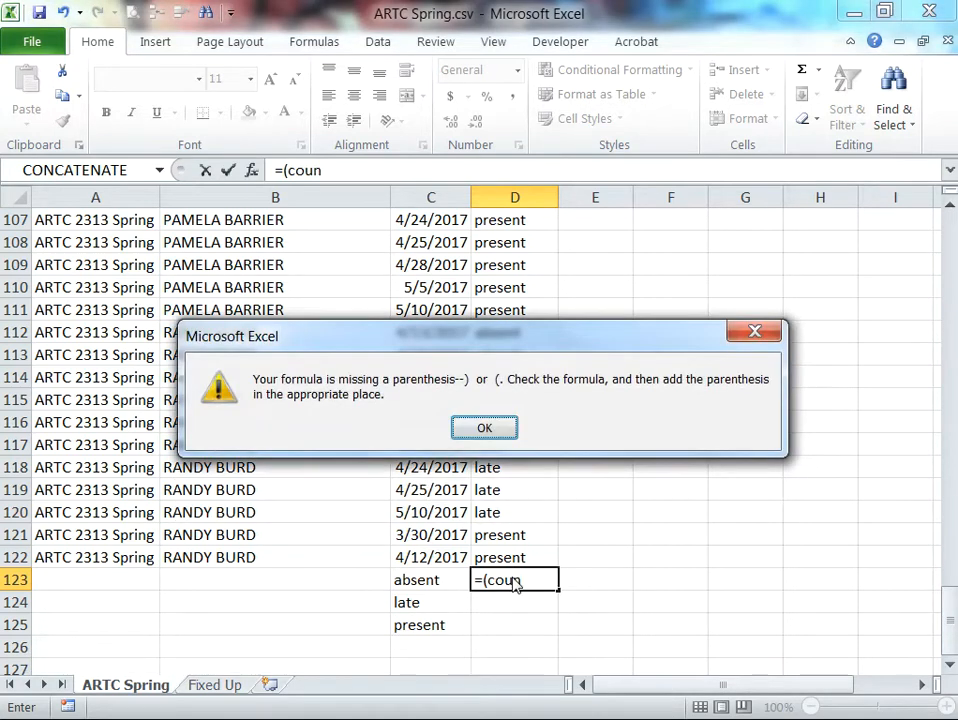
left_click(484, 428)
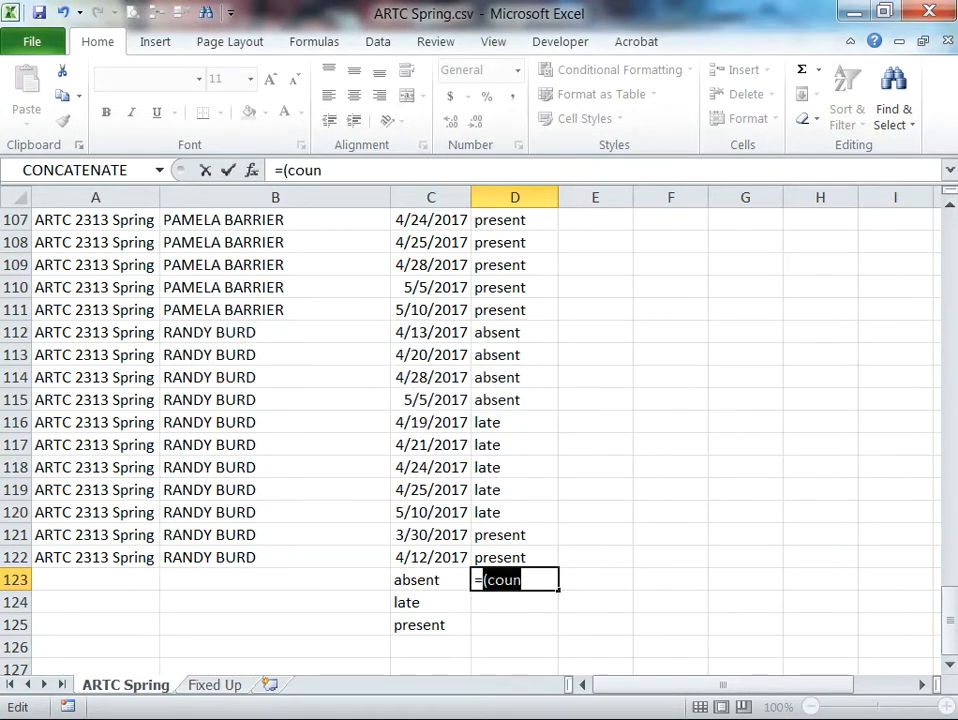
key("Escape")
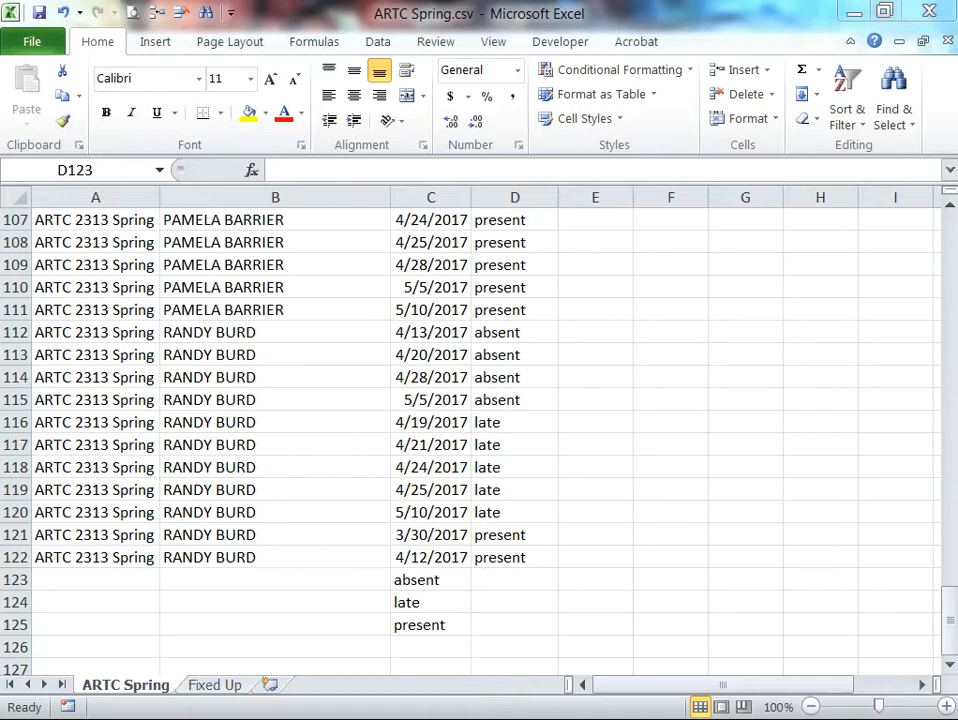
Count the last student's absences in D123 with the formula =COUNTIF(D112:D122, "absent") and check its range and criteria
left_click(510, 586)
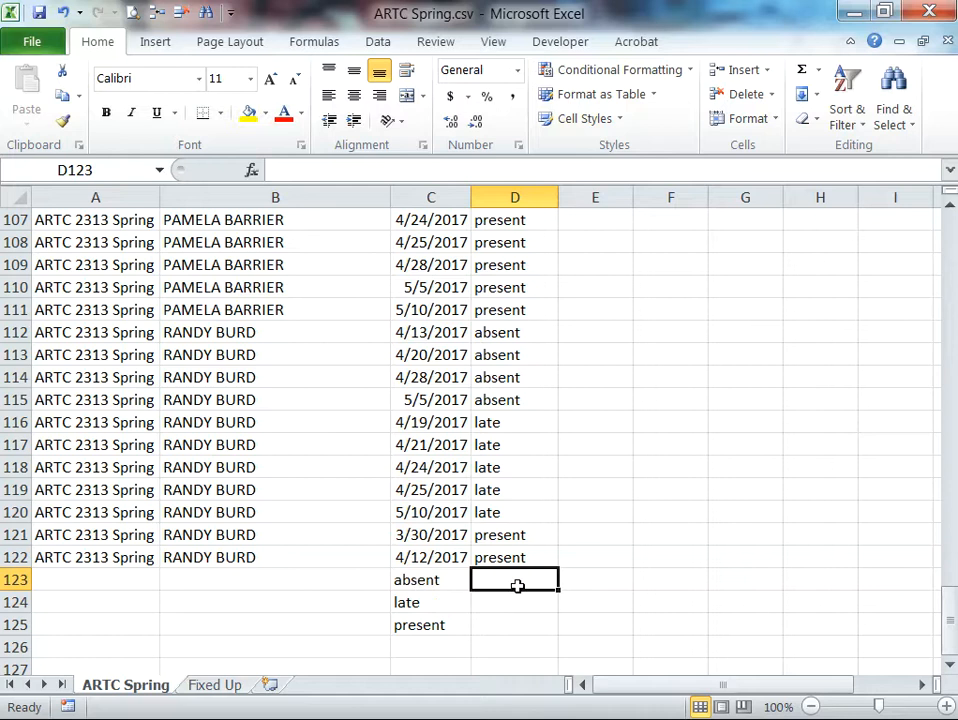
type("=")
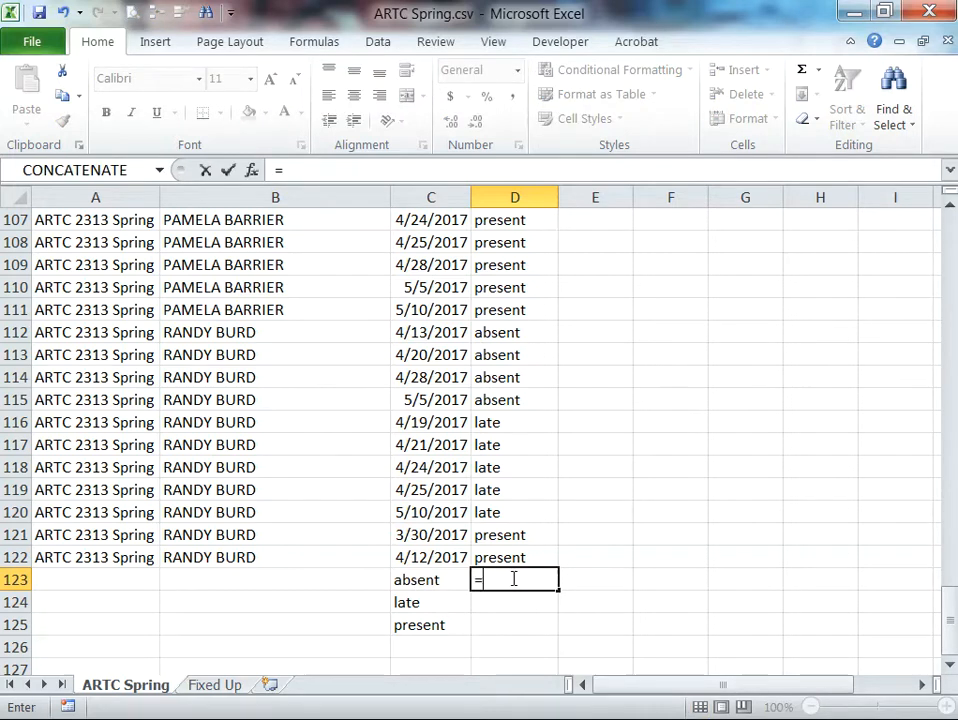
type("count")
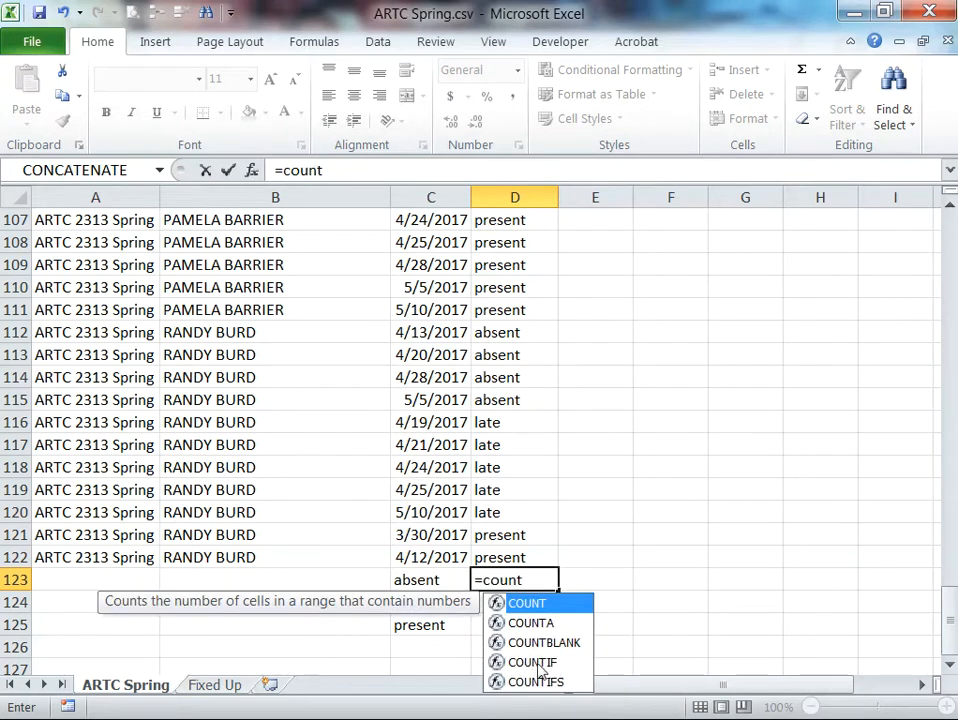
left_click(540, 663)
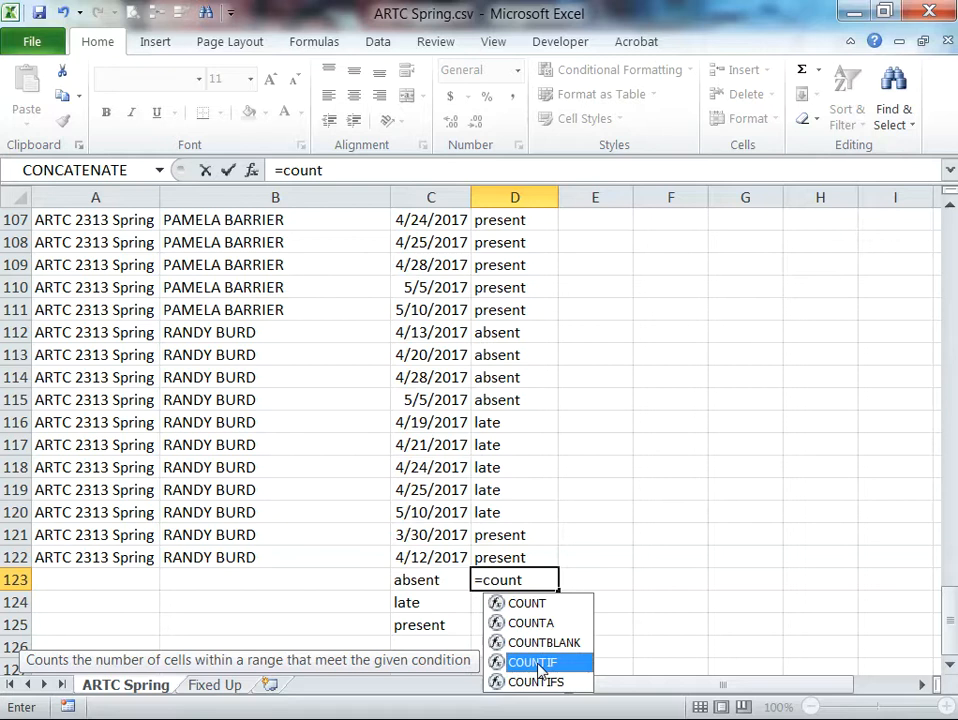
double_click(538, 664)
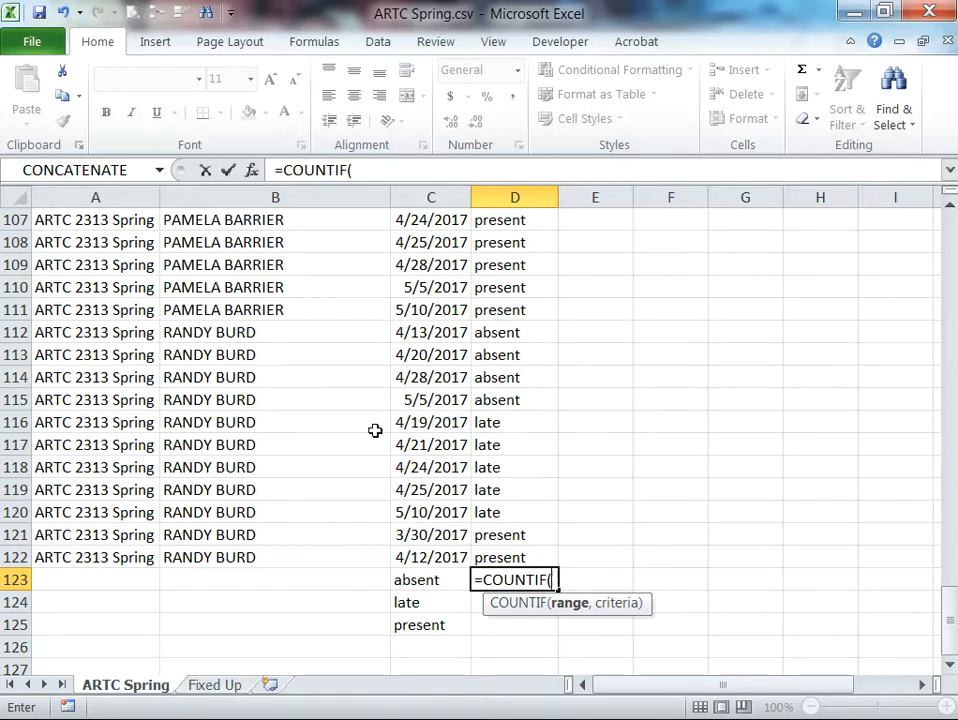
left_click(508, 331)
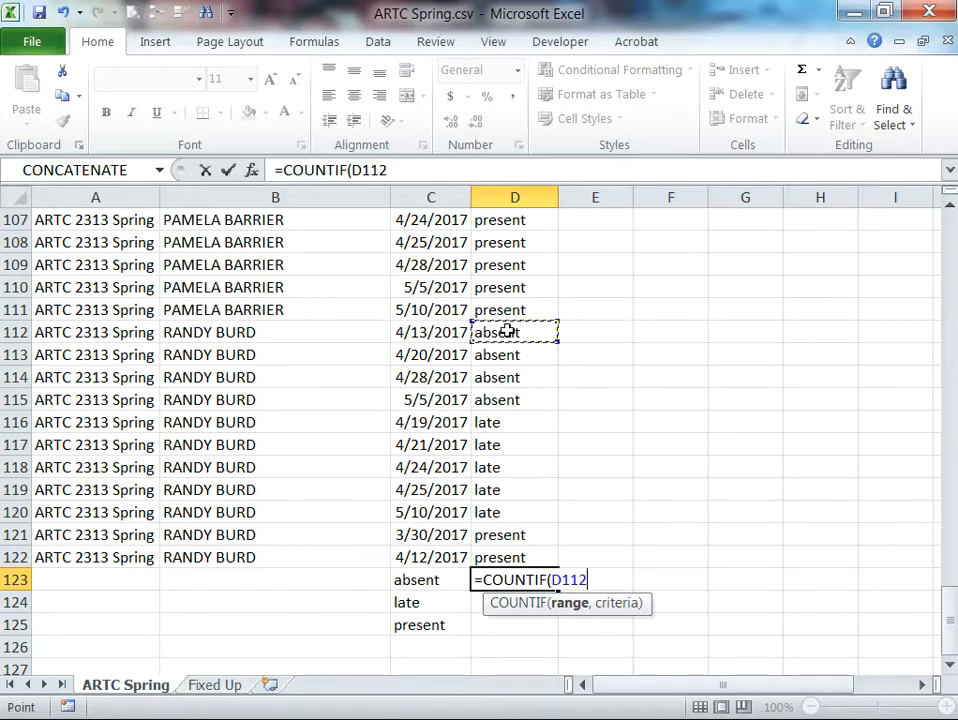
left_click_drag(508, 331, 523, 559)
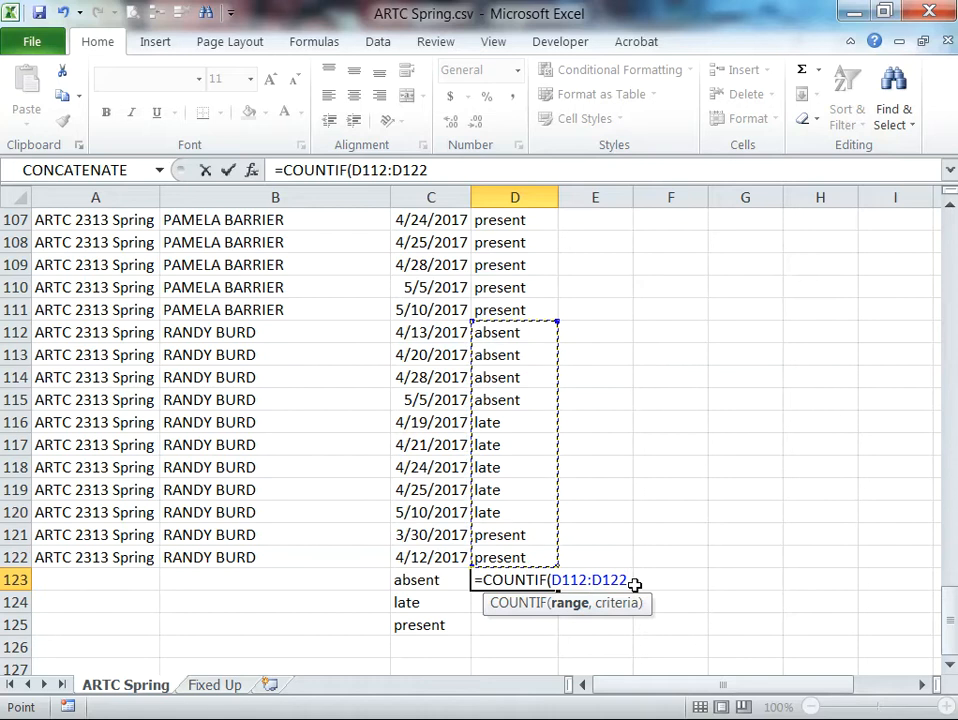
type(",")
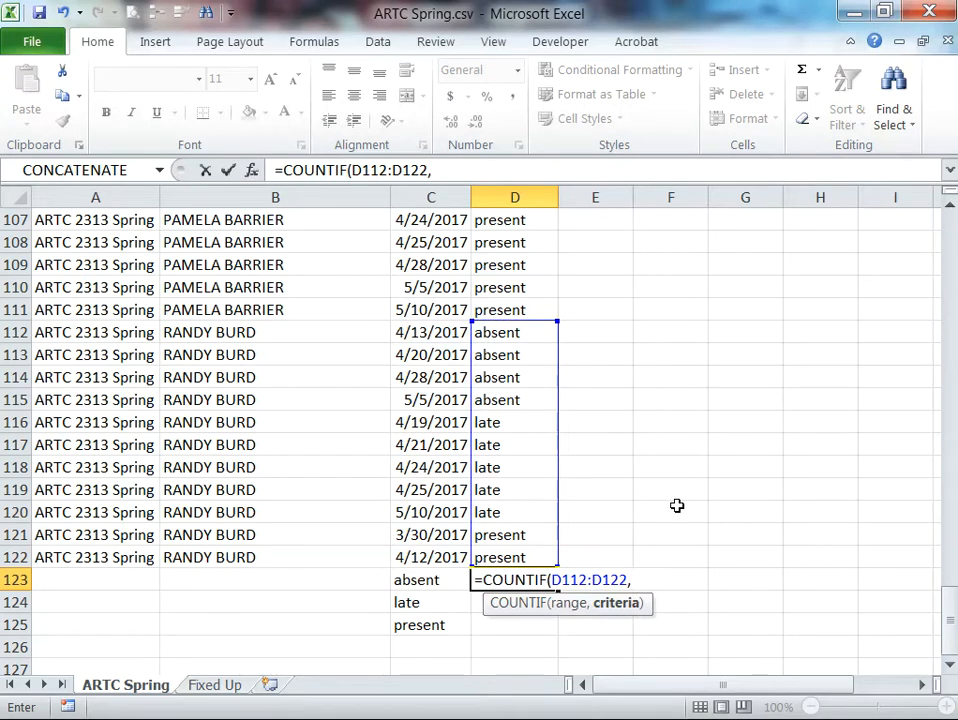
type(" \"absent")
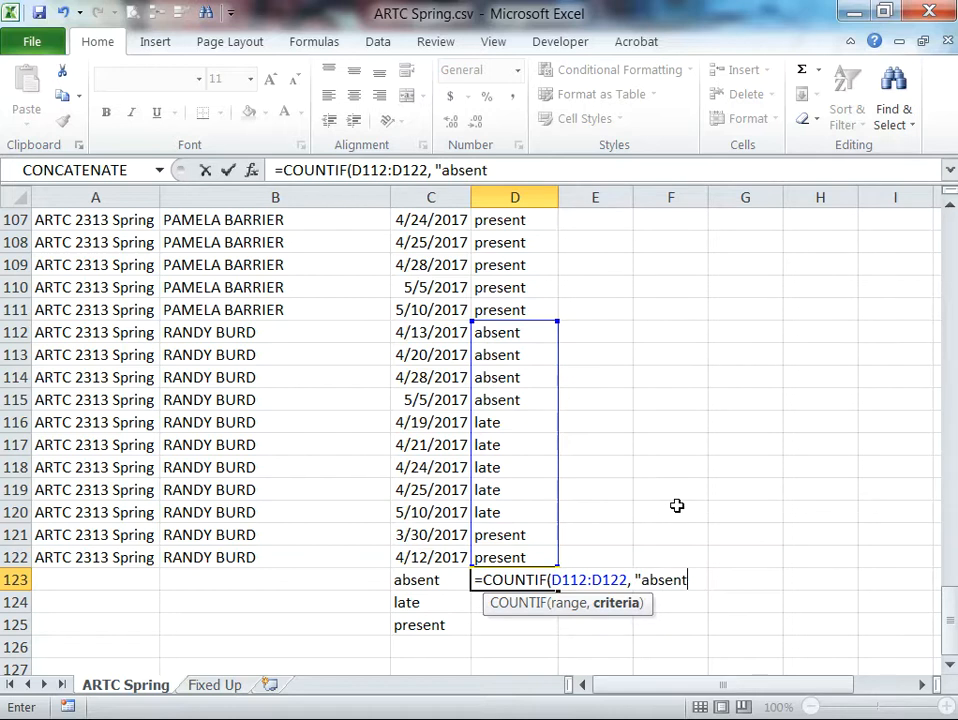
type("\")")
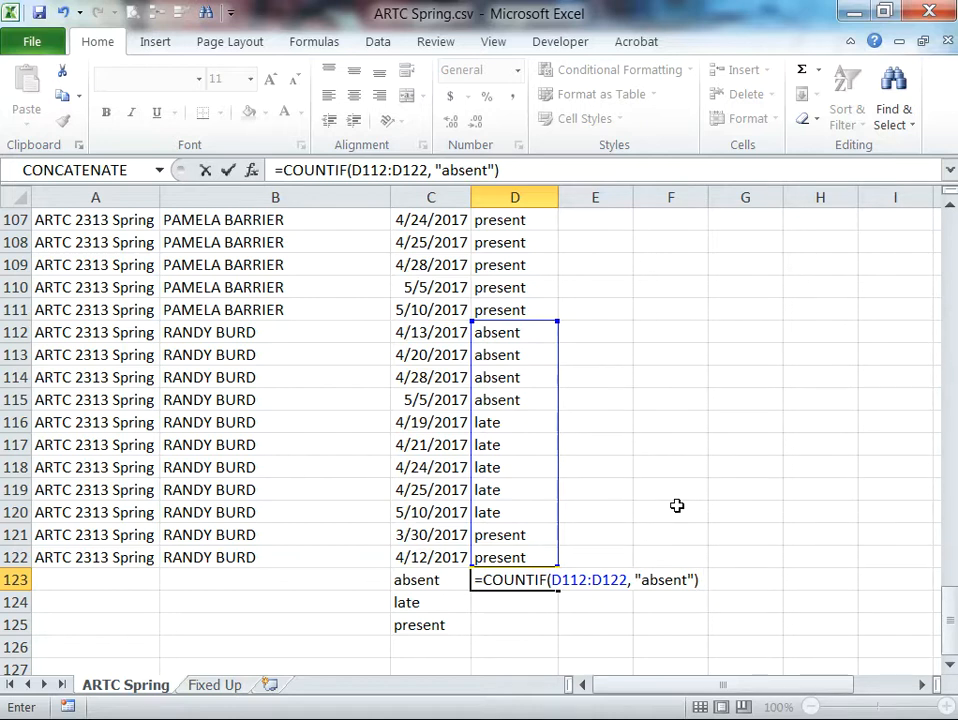
key("Return")
key("Up")
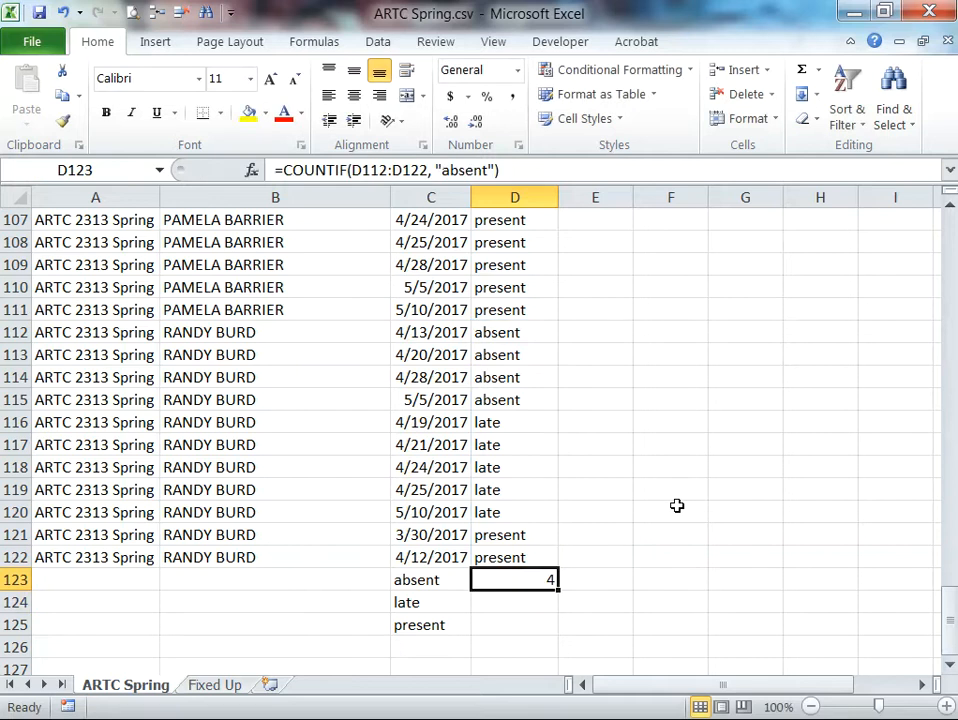
left_click(375, 170)
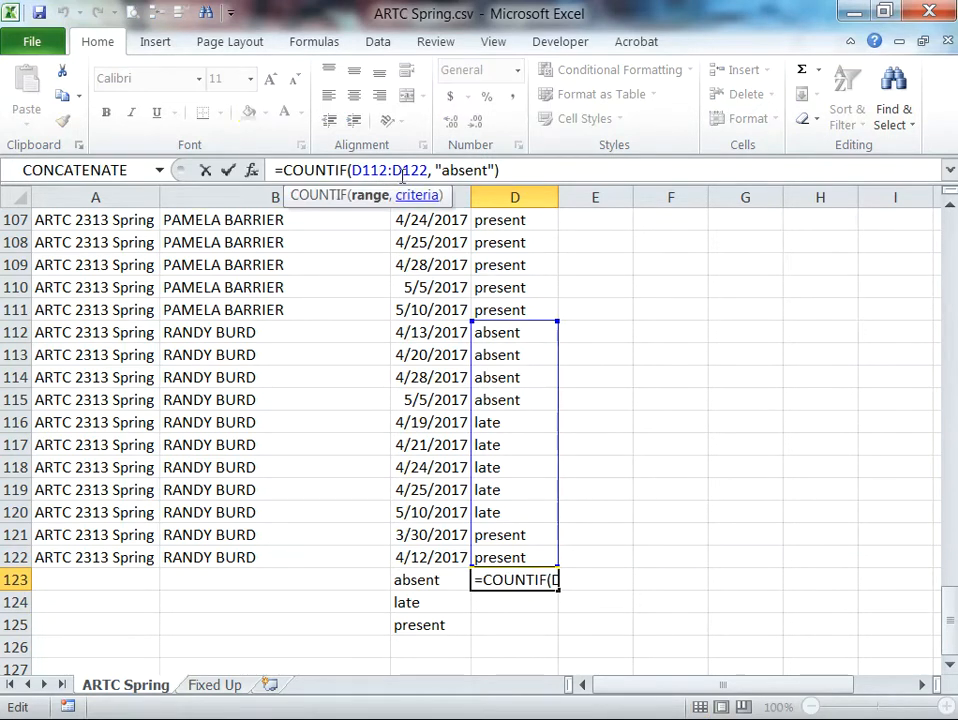
left_click(459, 170)
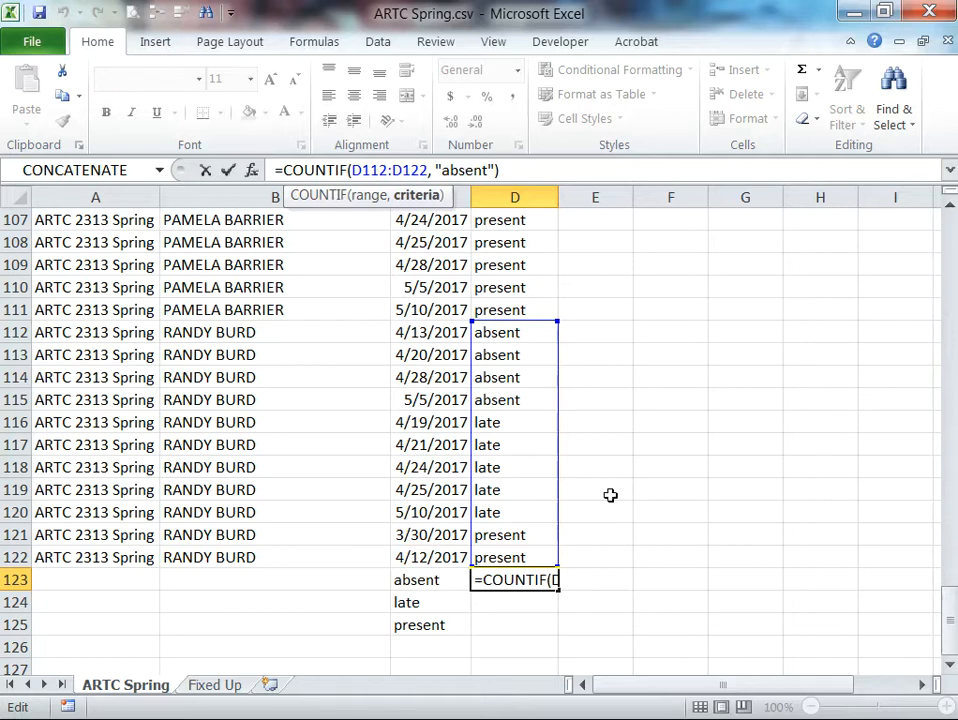
key("Return")
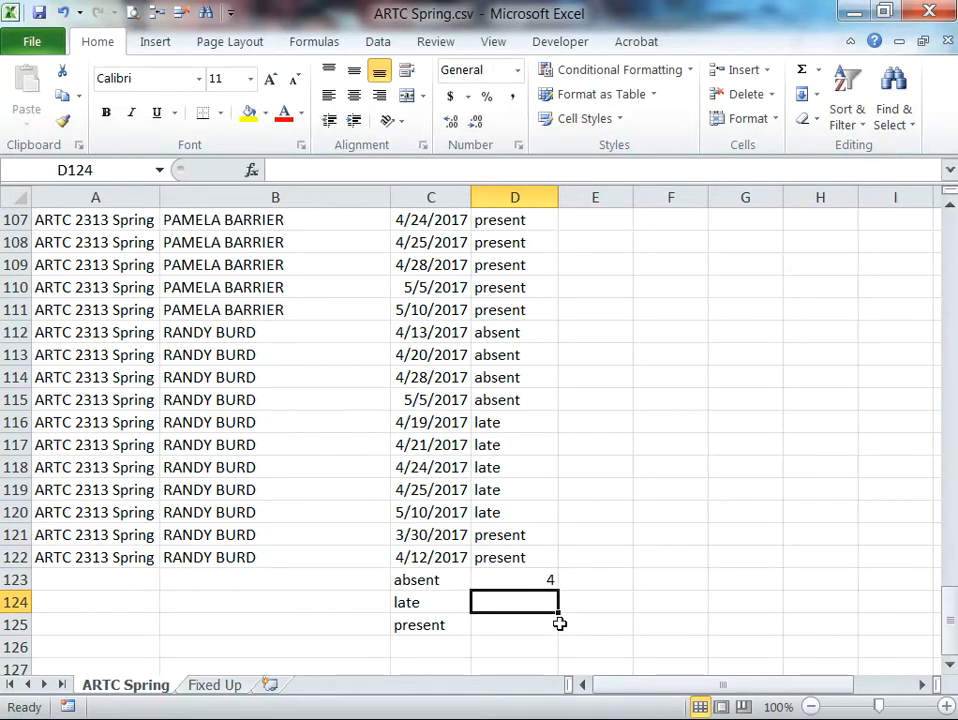
Count the last student's late entries in D124 with the formula =COUNTIF(D112:D122, "late")
type("=count")
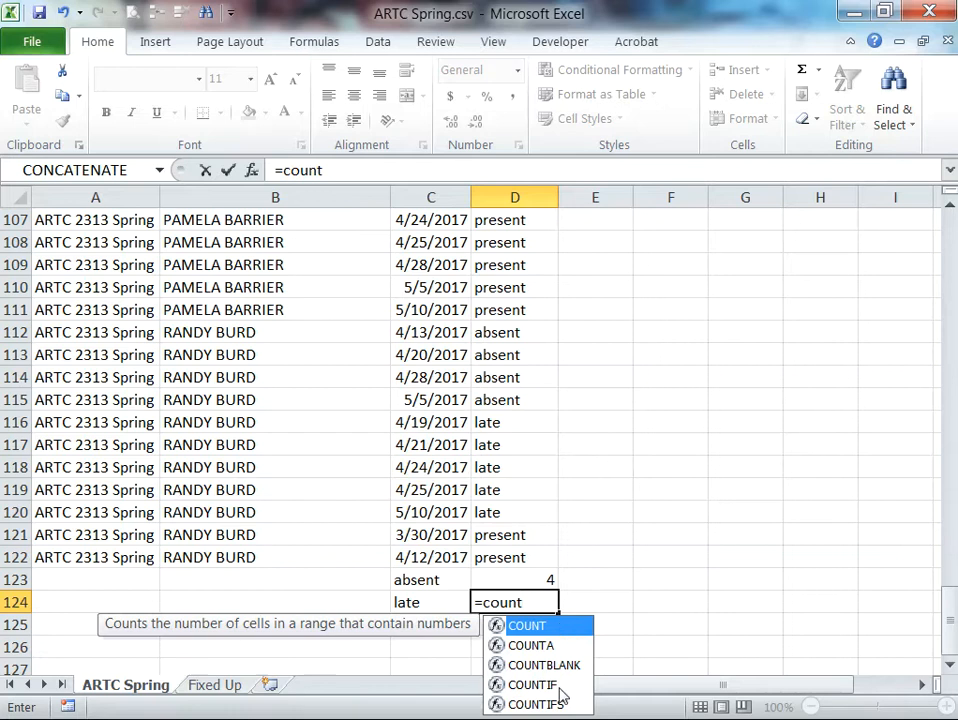
double_click(560, 688)
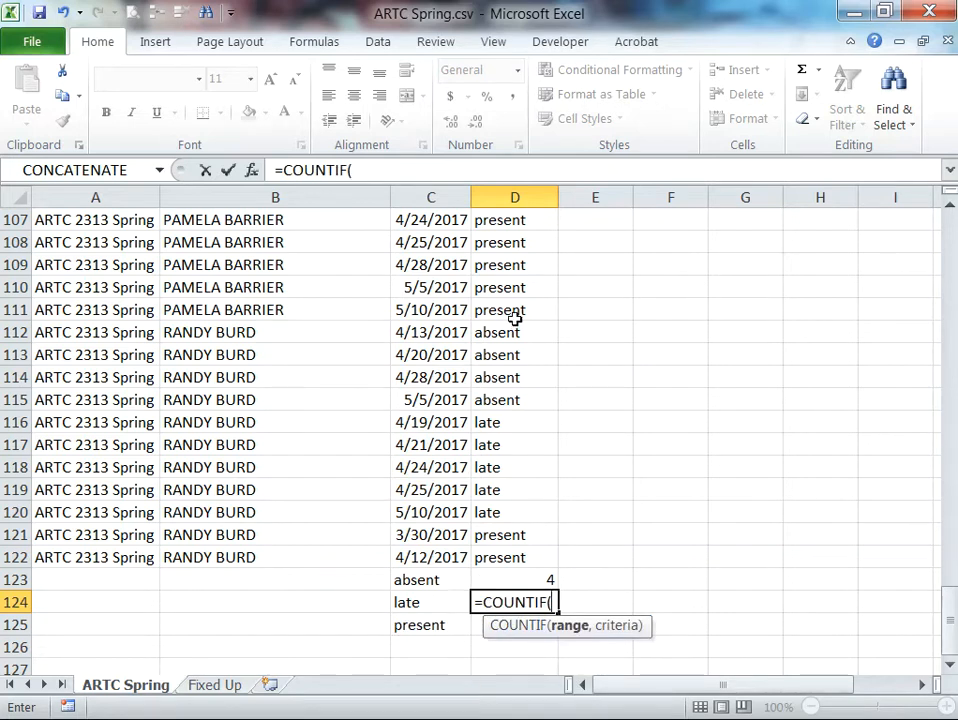
left_click_drag(522, 334, 524, 556)
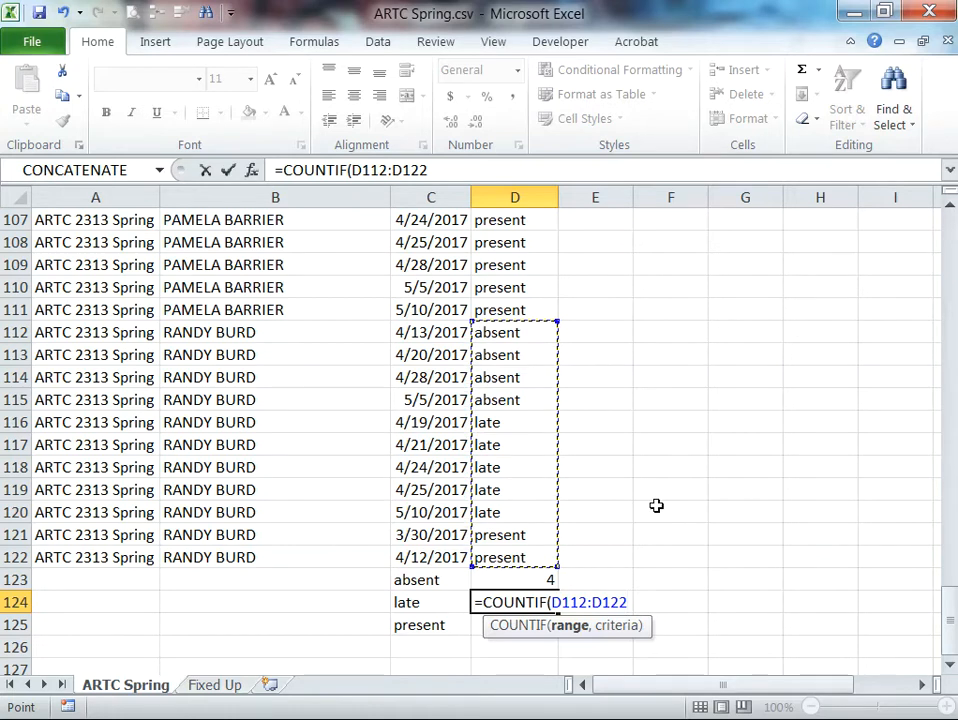
type(",")
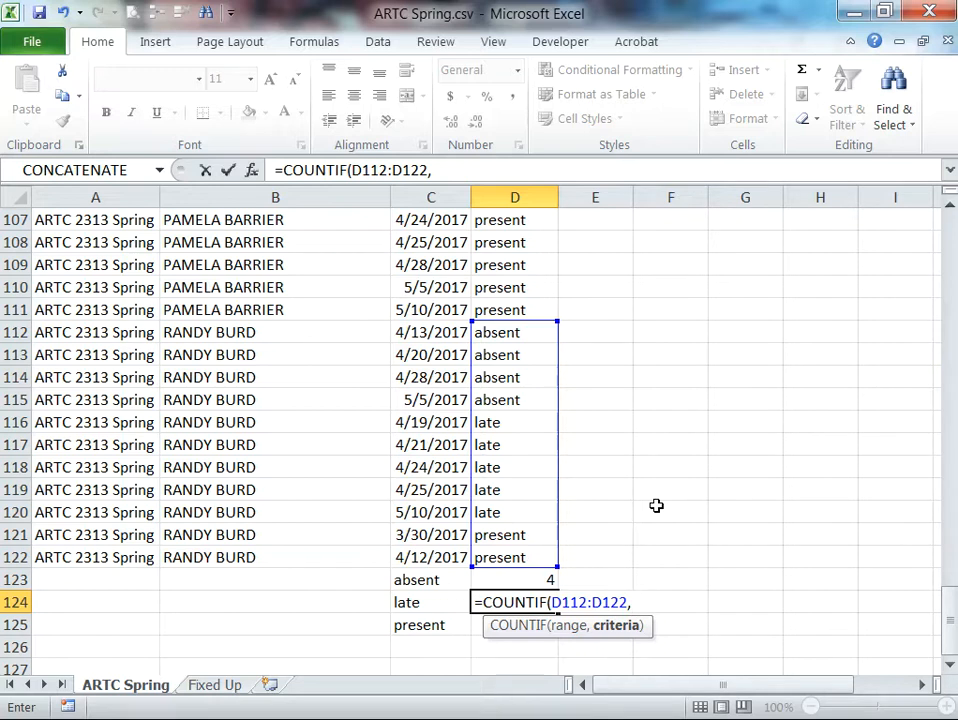
type(" \"late\"")
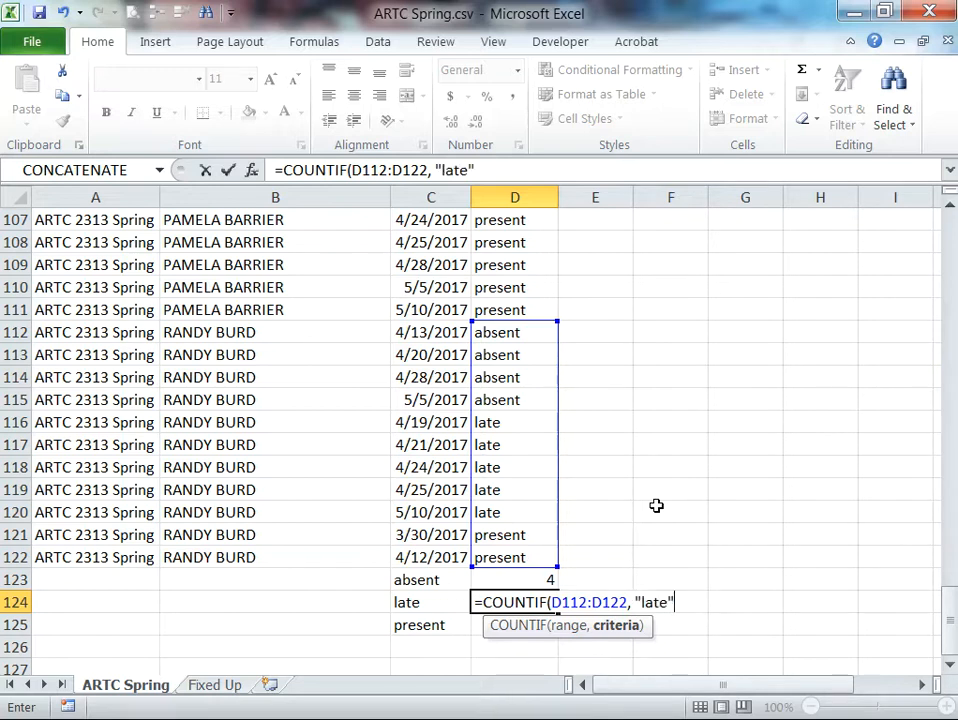
type(")")
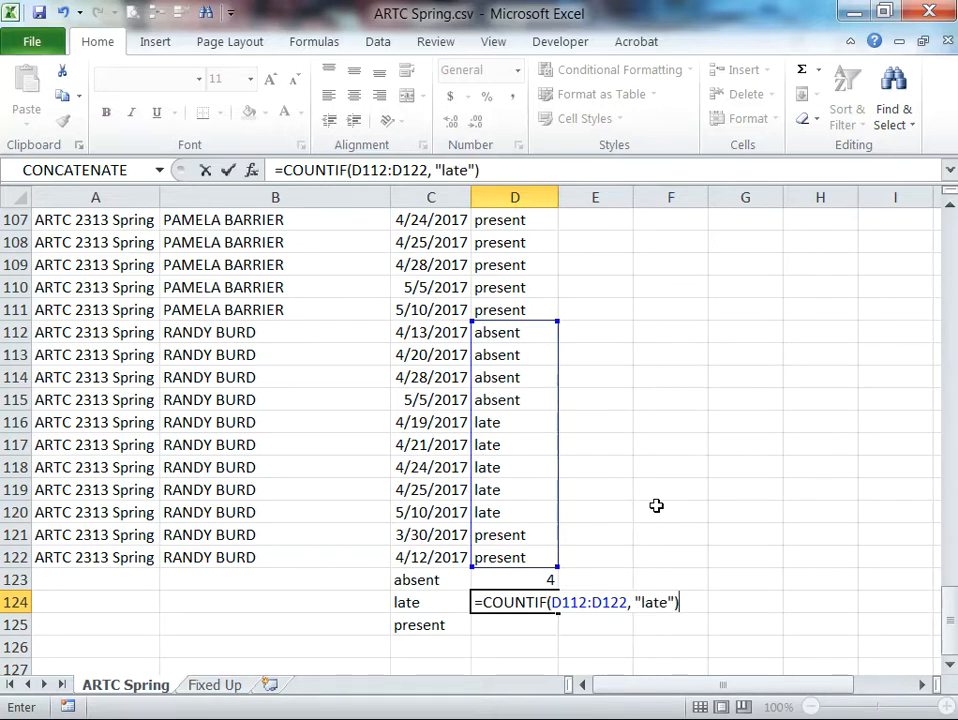
key("Return")
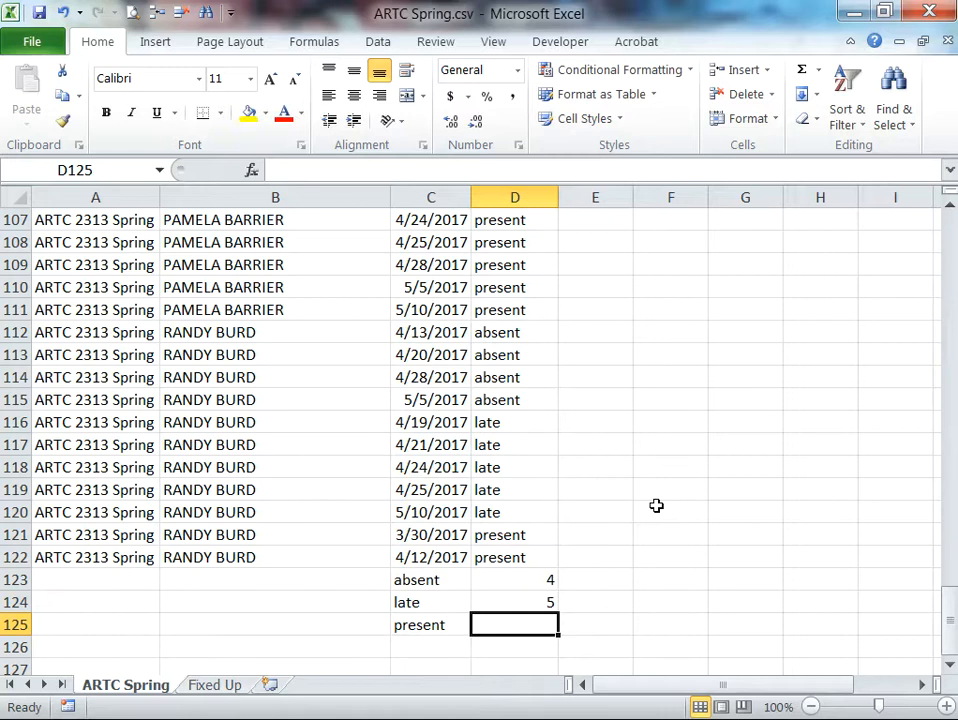
Count the last student's present entries in D125 with =COUNTIF(D112:D122, "present") and select that cell to check its formula
type("=")
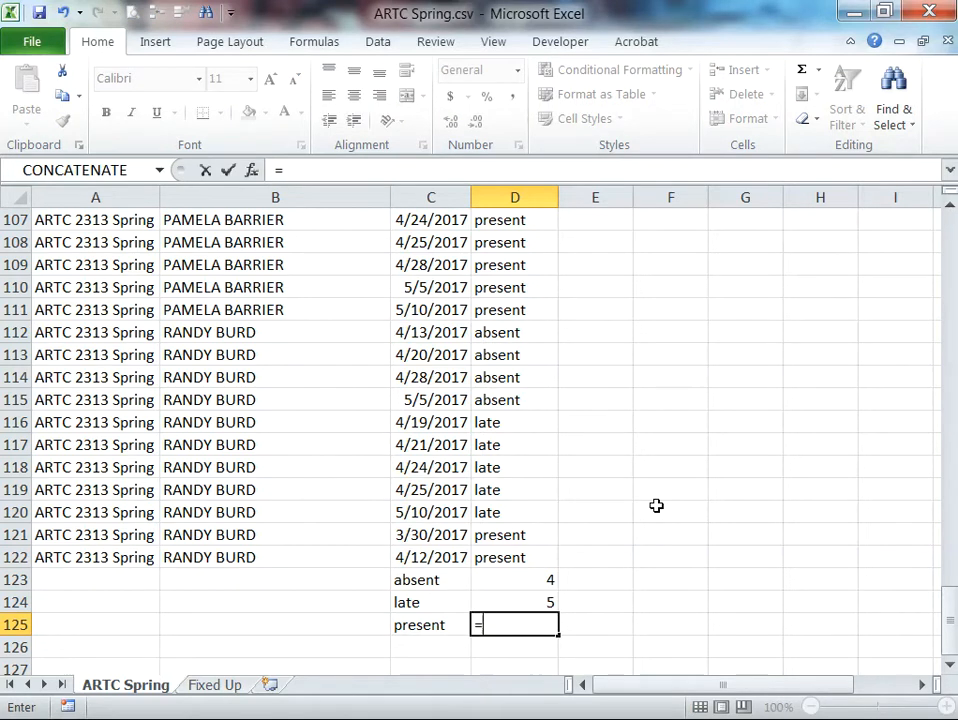
type("count")
double_click(607, 689)
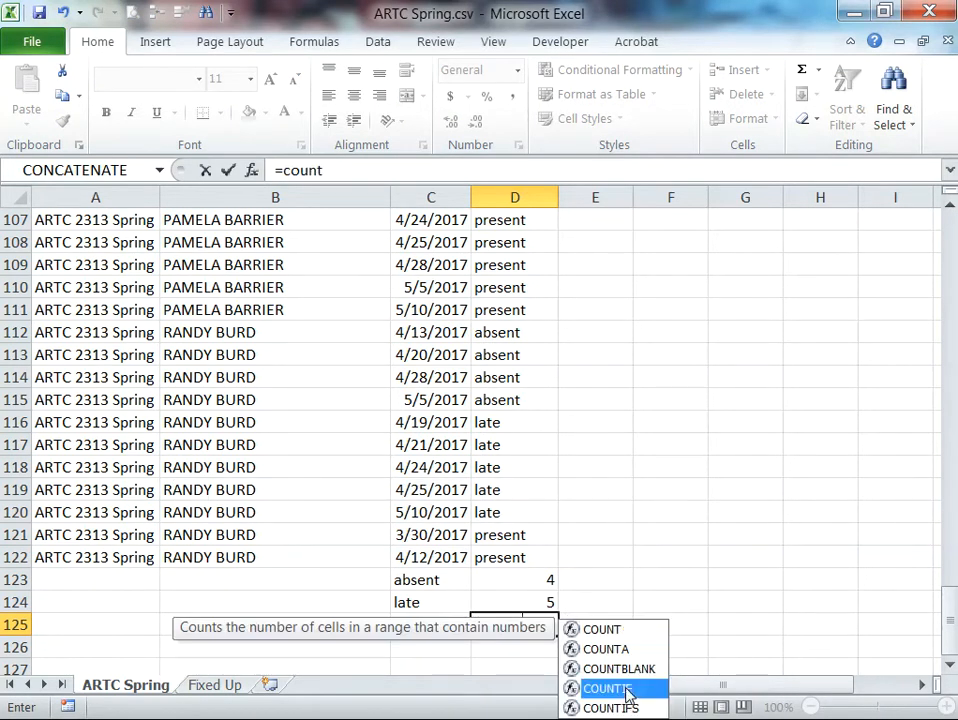
left_click_drag(508, 331, 514, 567)
type(",")
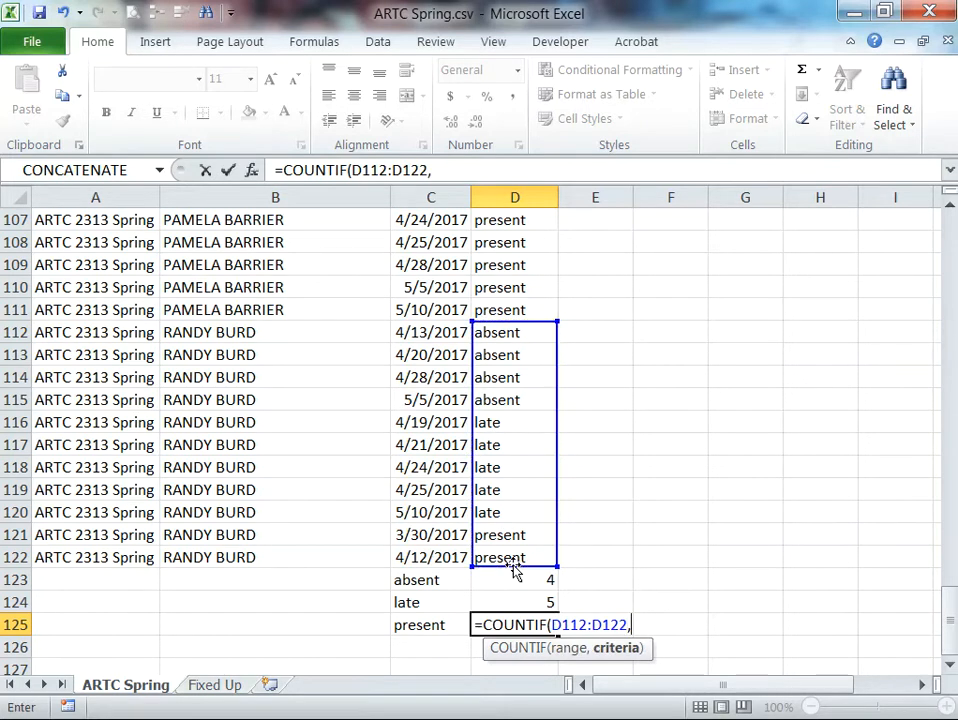
type(" \"pr")
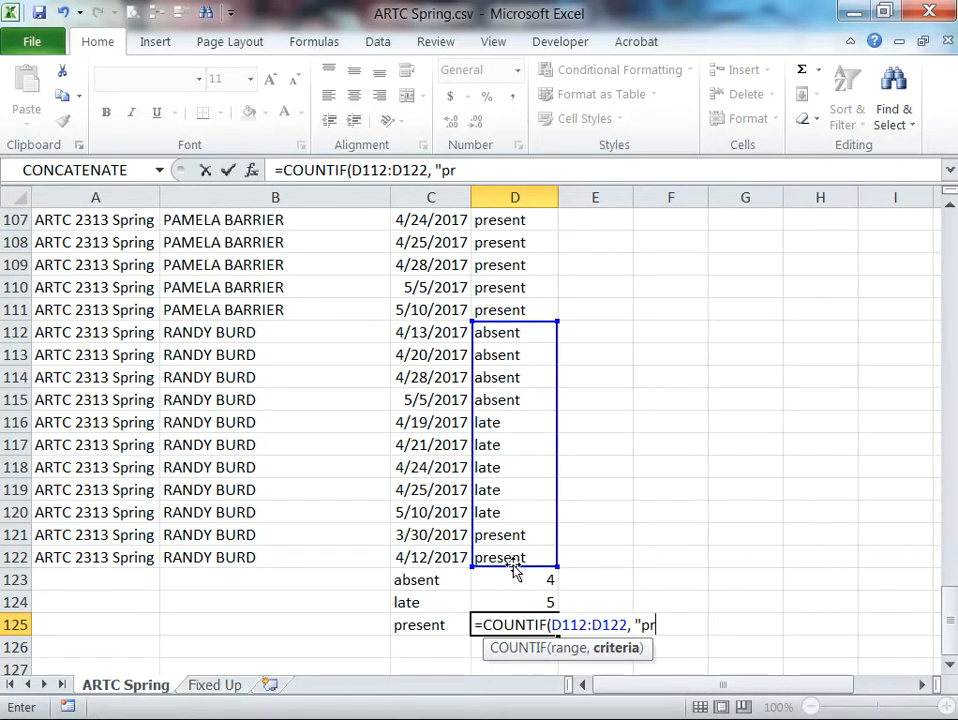
type("esent\"")
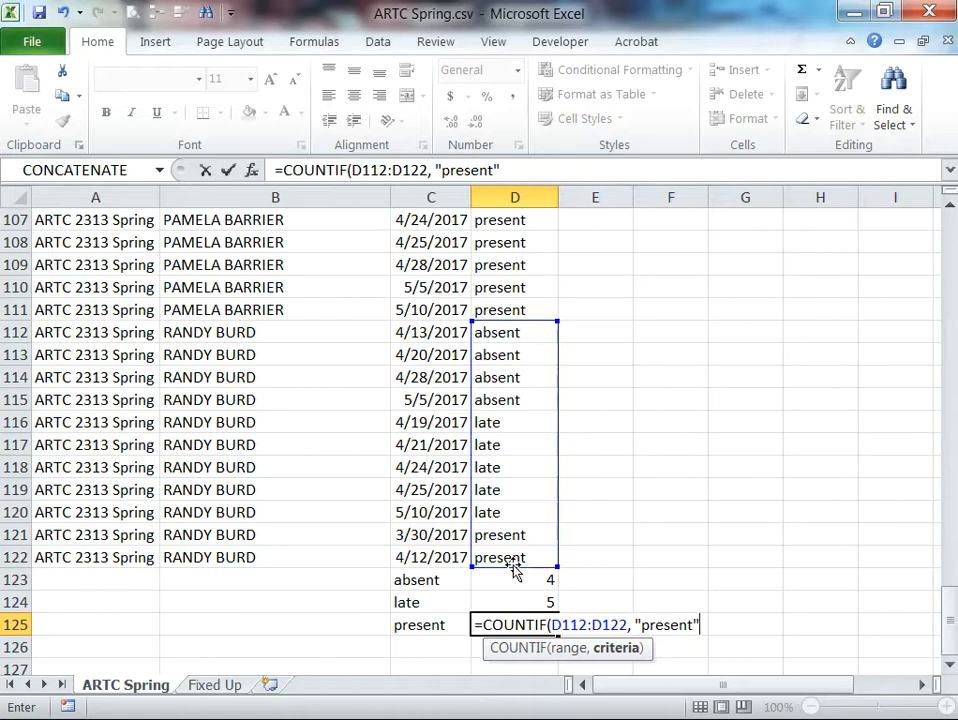
type(")")
key("Return")
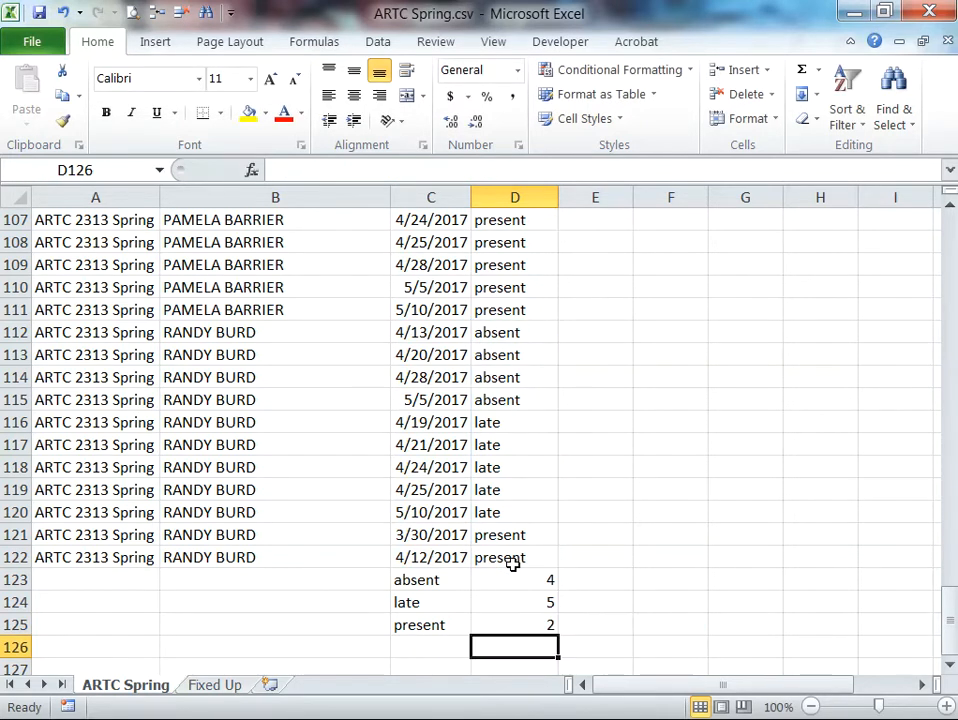
key("Up")
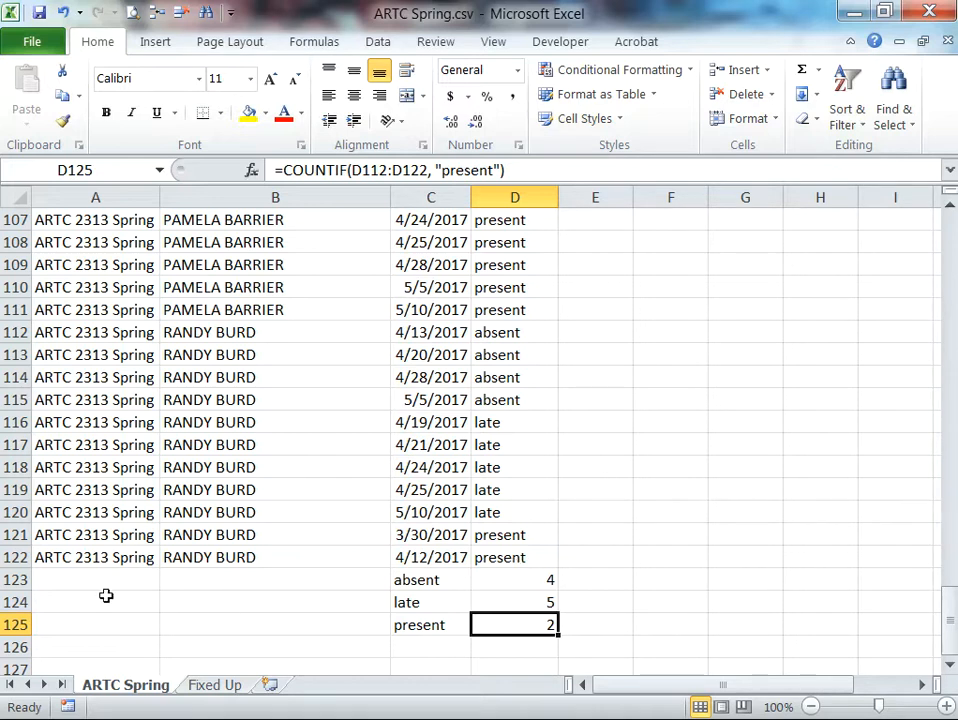
Copy the three count rows 123 to 125 and insert the copied rows above row 112, below the second-to-last student's records
left_click_drag(14, 580, 8, 624)
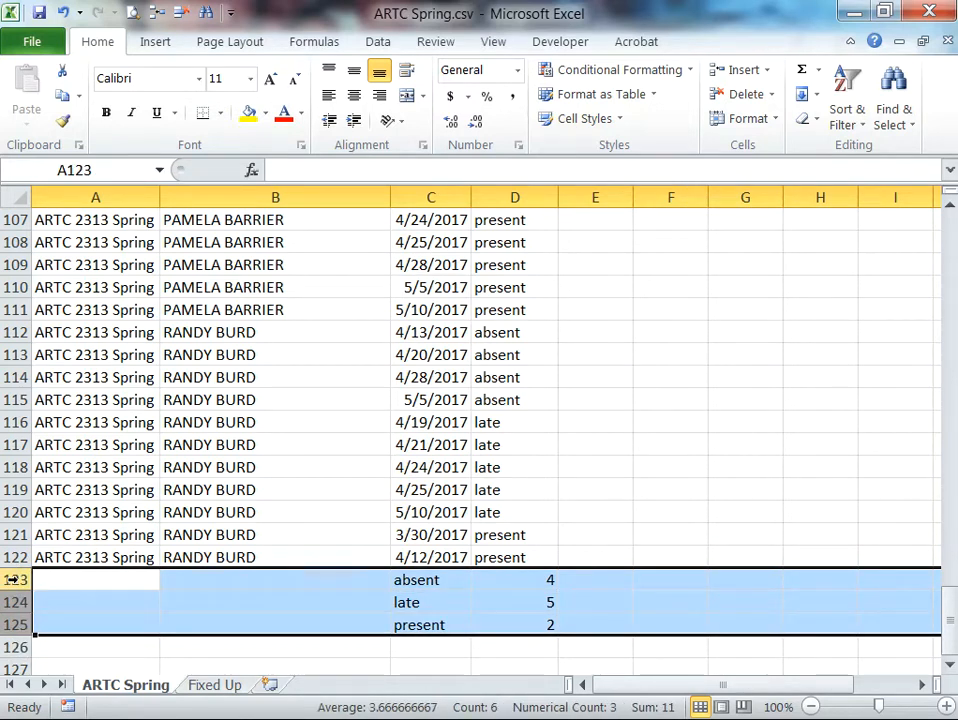
left_click_drag(12, 580, 7, 623)
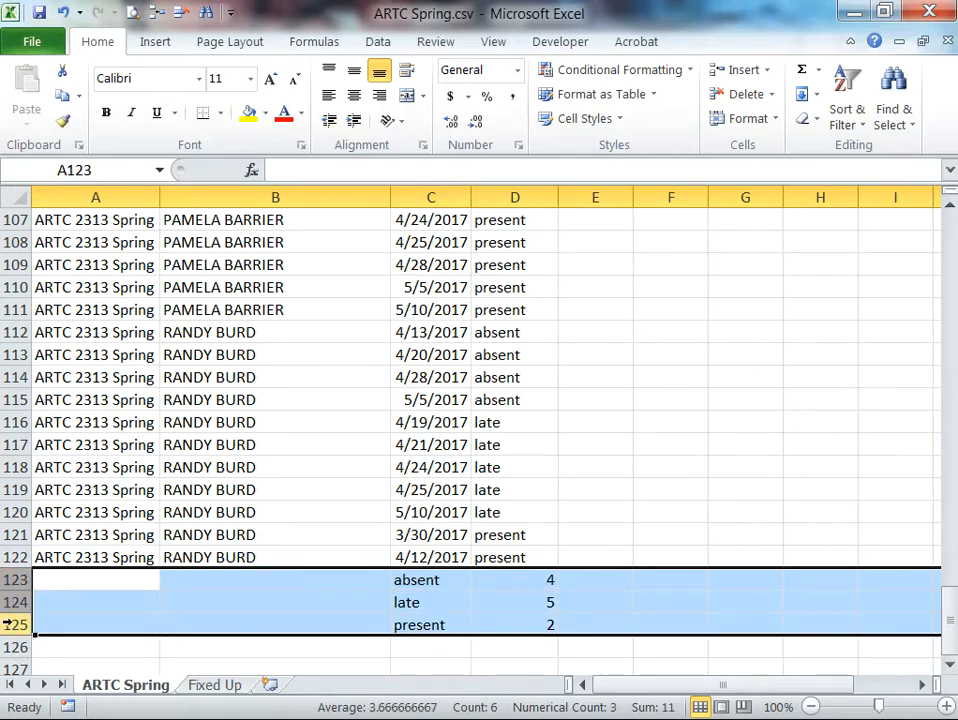
right_click(22, 586)
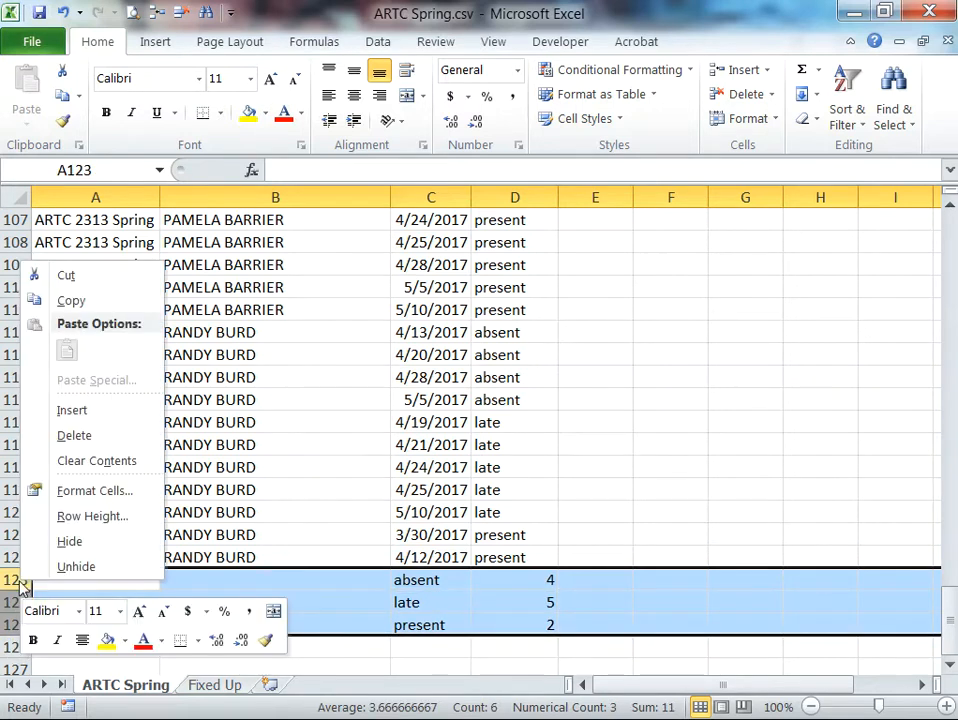
left_click(90, 302)
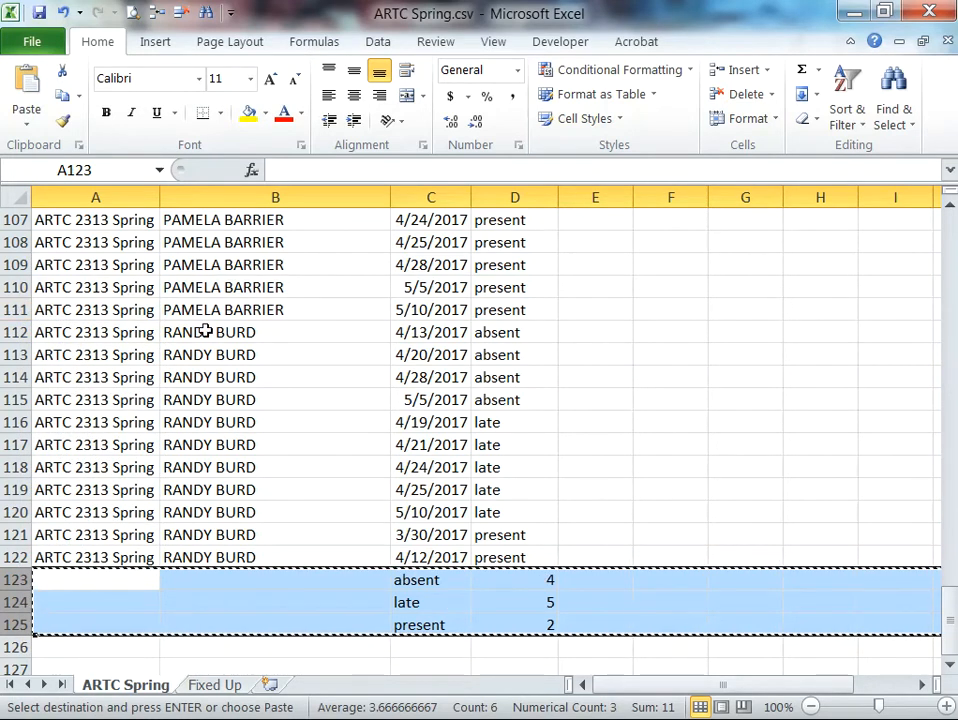
left_click(15, 332)
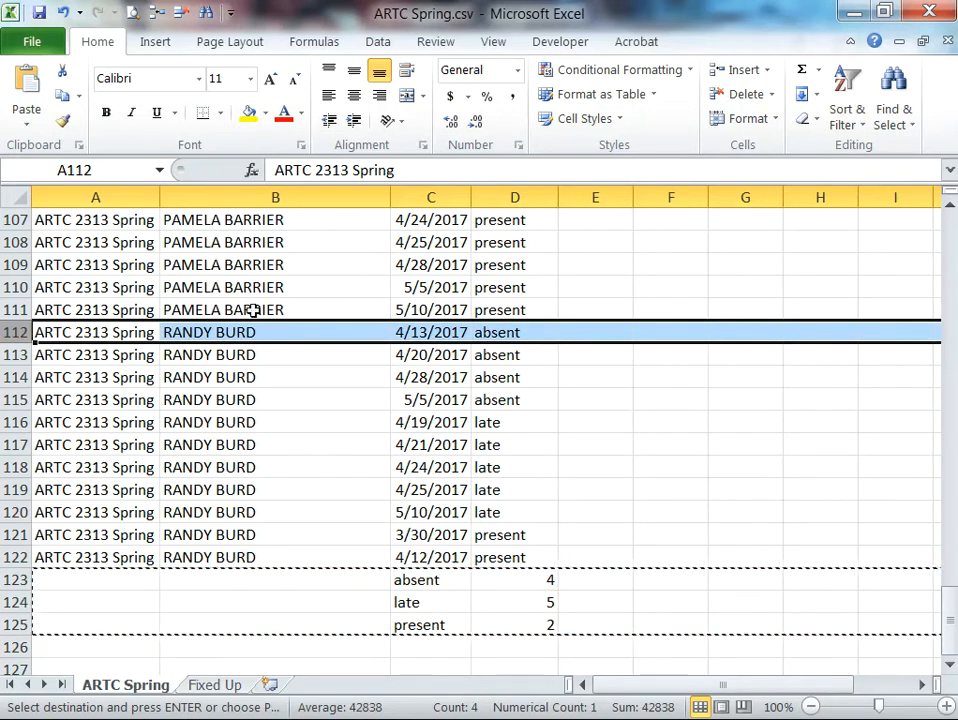
right_click(17, 331)
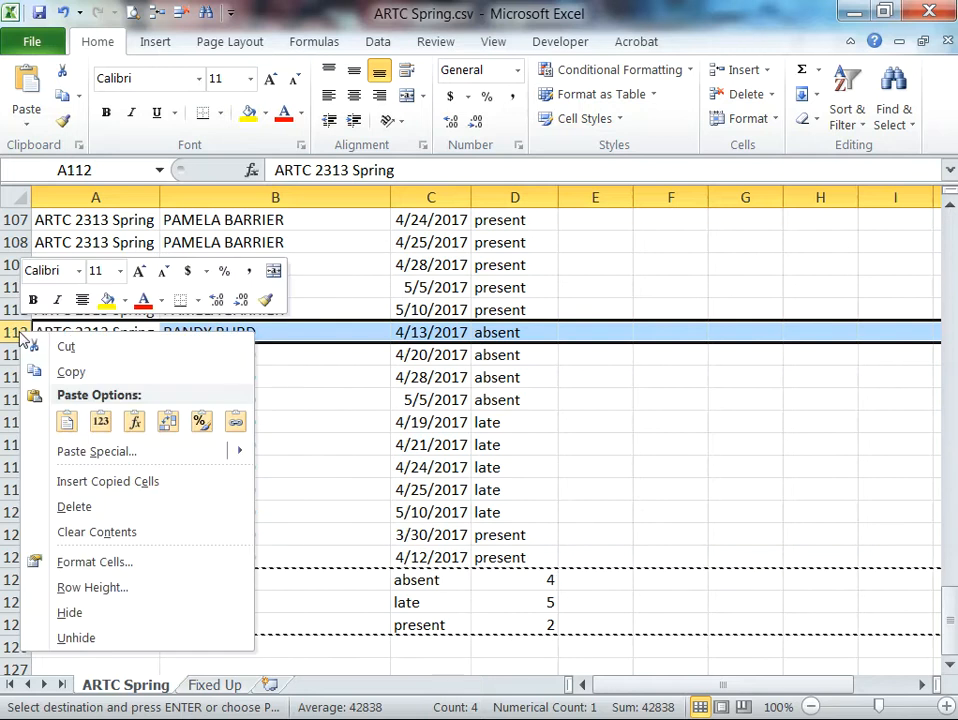
left_click(79, 482)
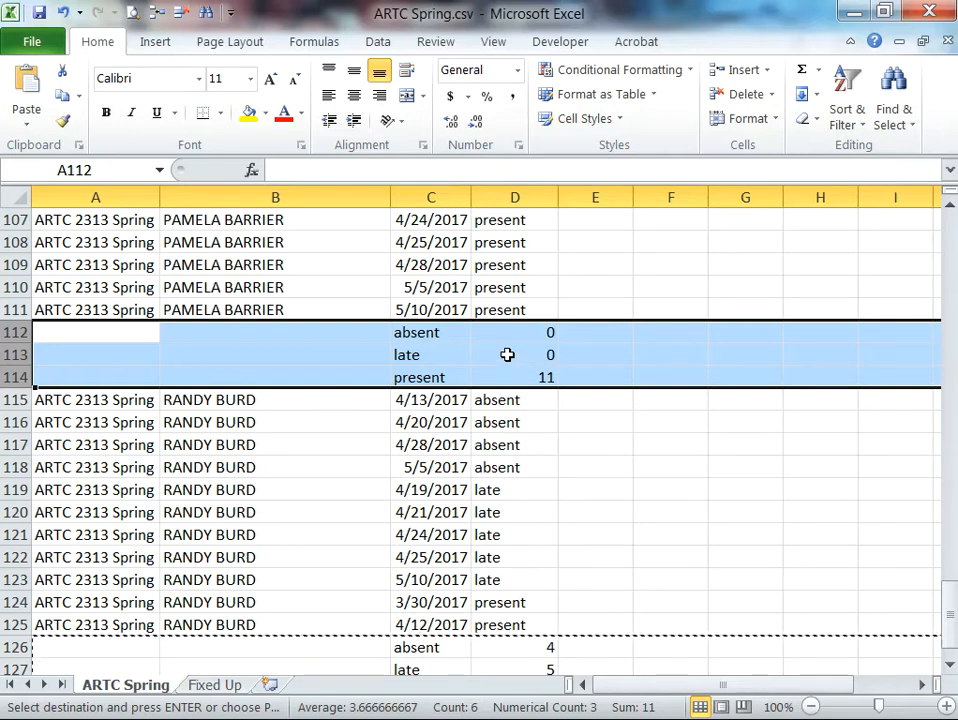
Copy count rows 112 to 114 and insert them above row 101, where the next student up ends
right_click(14, 336)
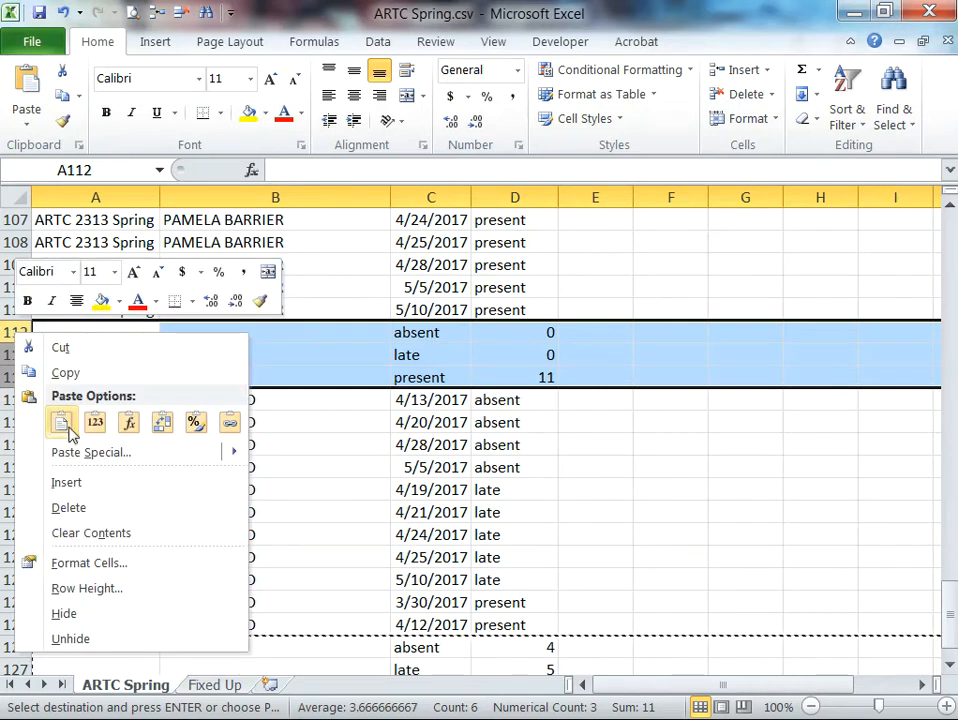
left_click(68, 375)
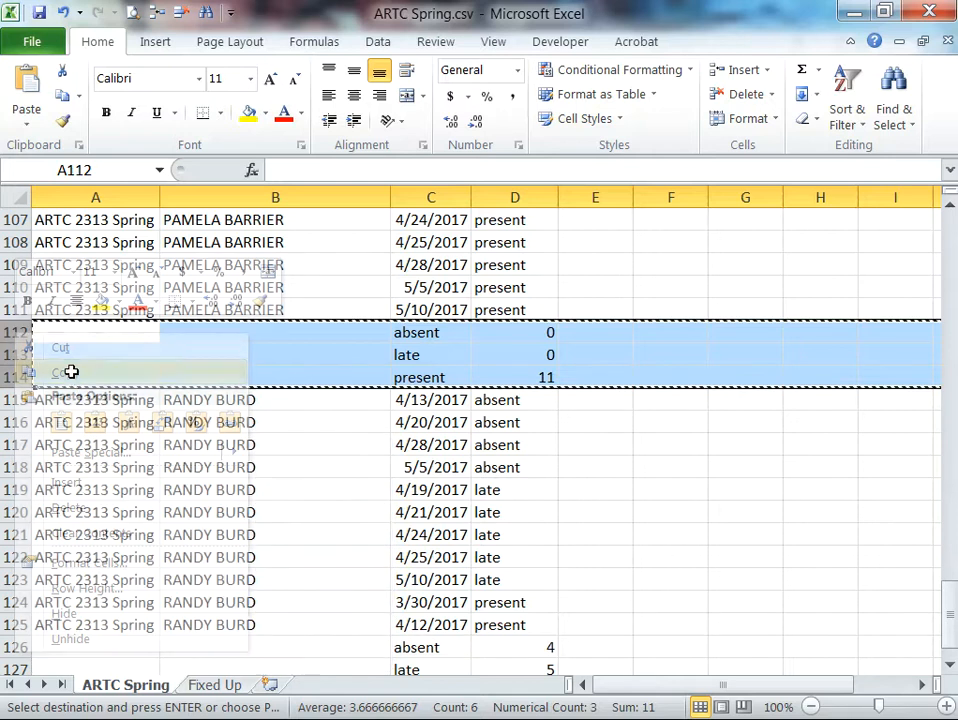
scroll(20, 335, "up", 3)
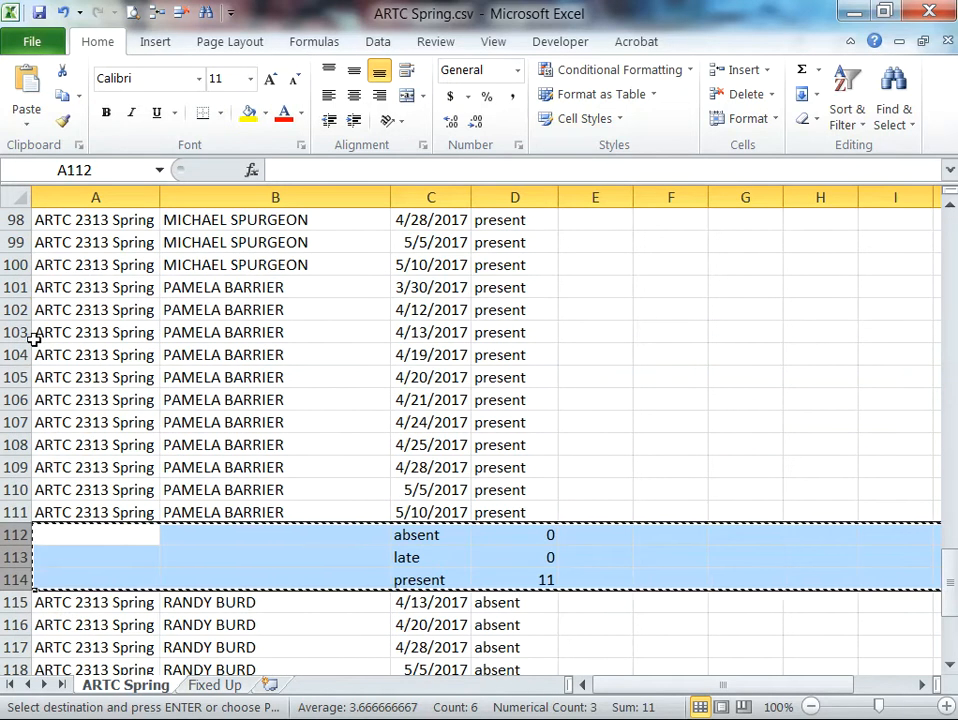
left_click(14, 287)
right_click(16, 288)
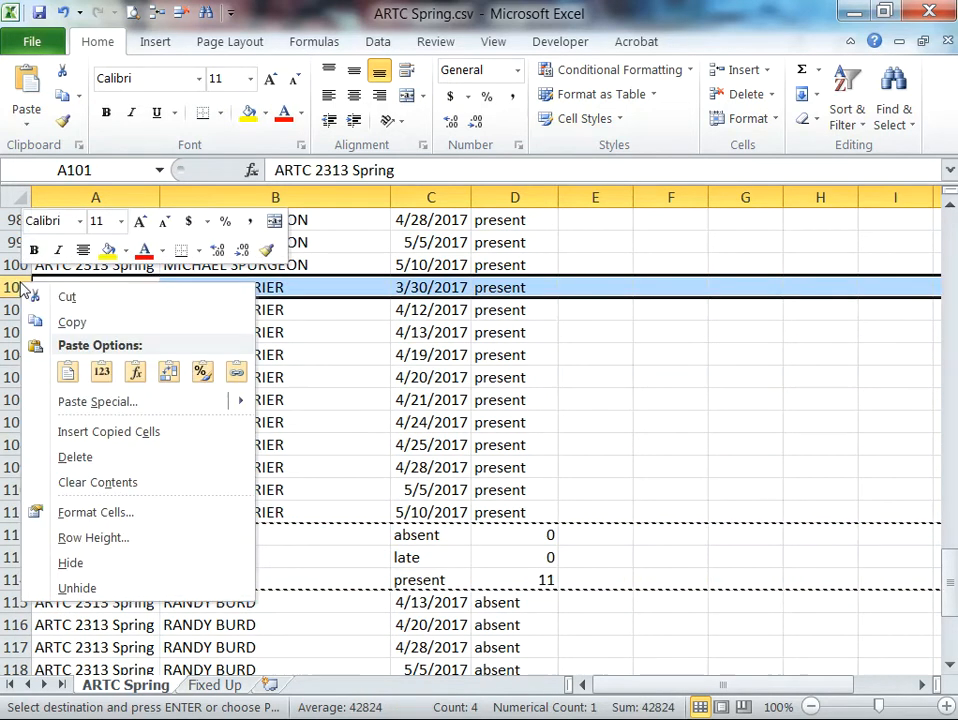
left_click(64, 433)
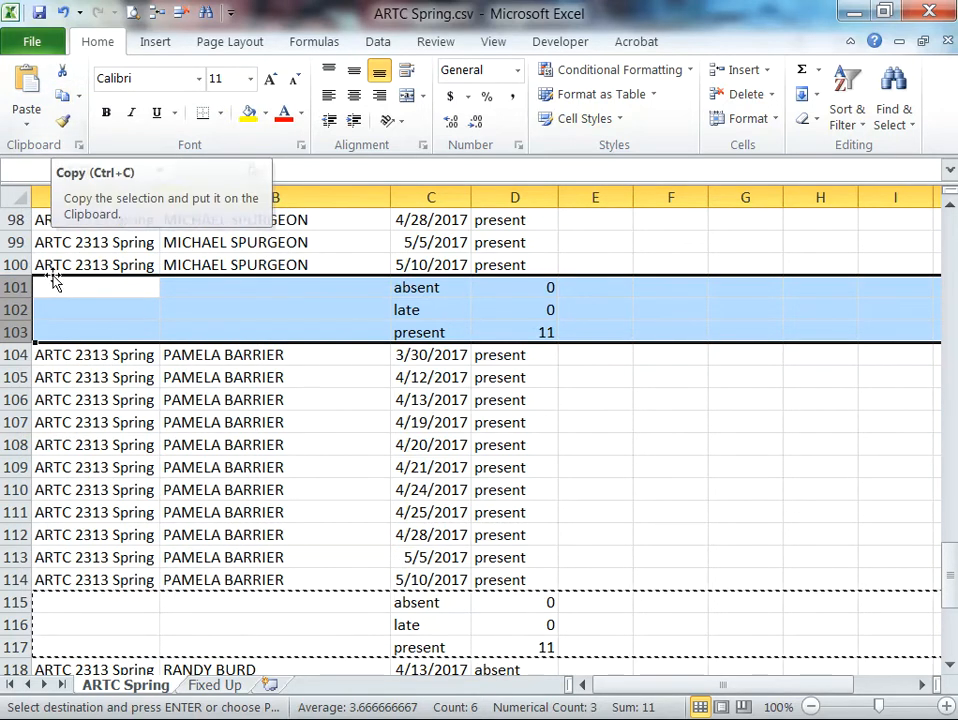
Copy the count rows from row 101 and insert them above row 90, and in the same way above row 79
left_click(63, 96)
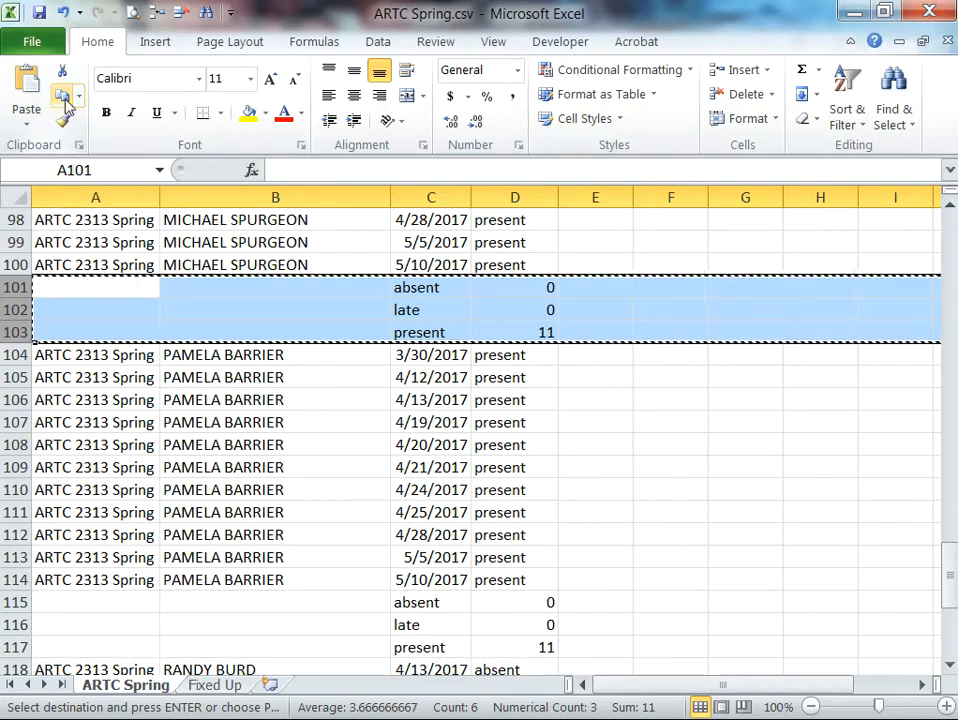
scroll(26, 301, "up", 5)
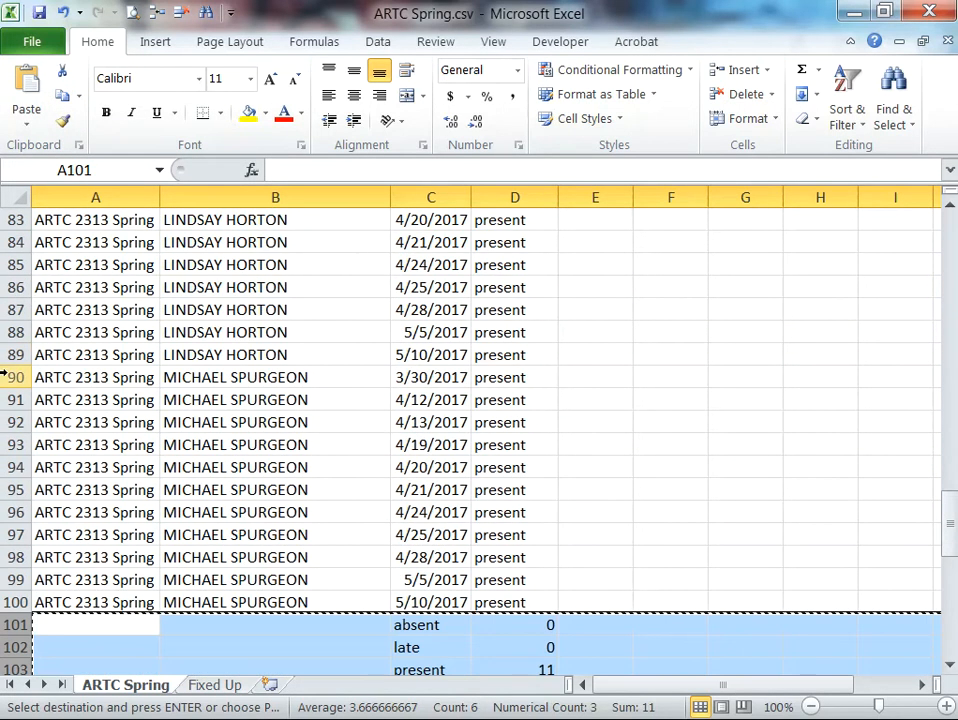
right_click(12, 377)
left_click(93, 524)
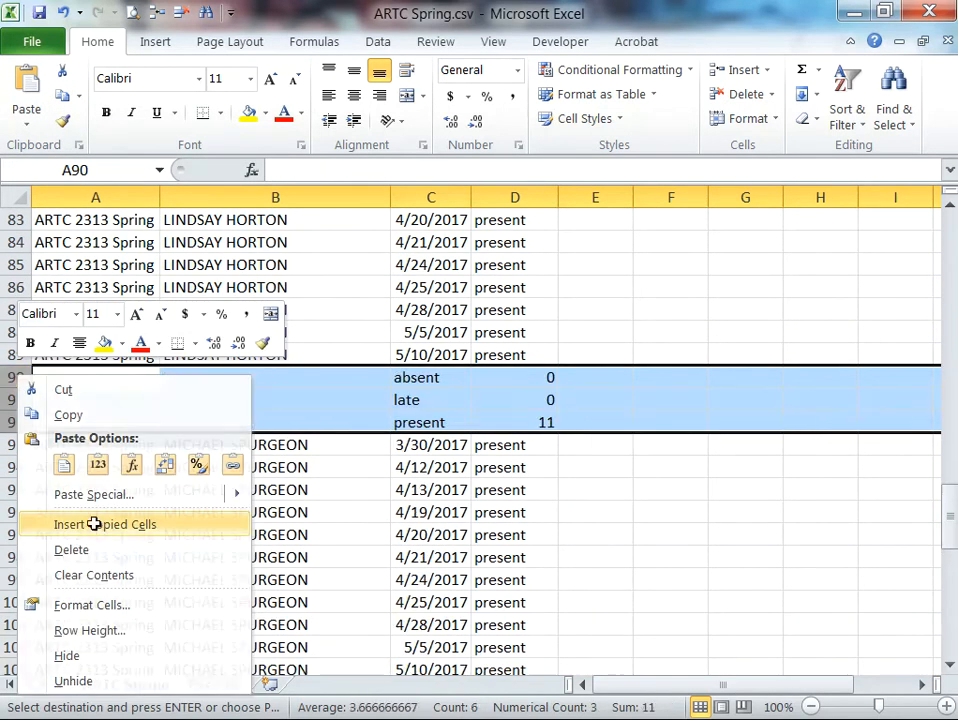
scroll(64, 370, "up", 4)
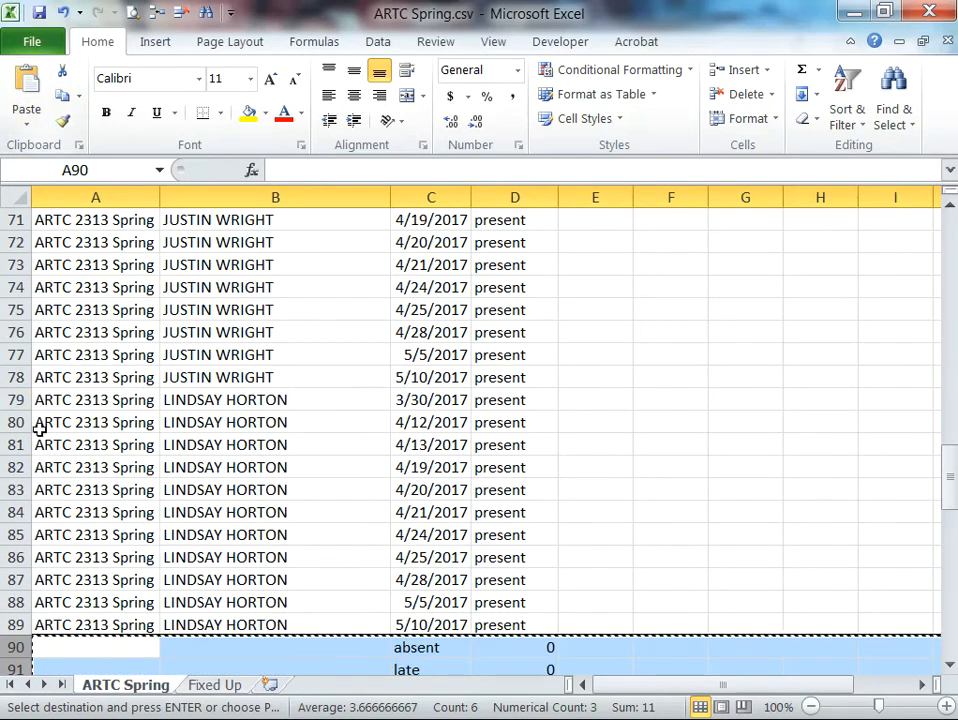
right_click(17, 399)
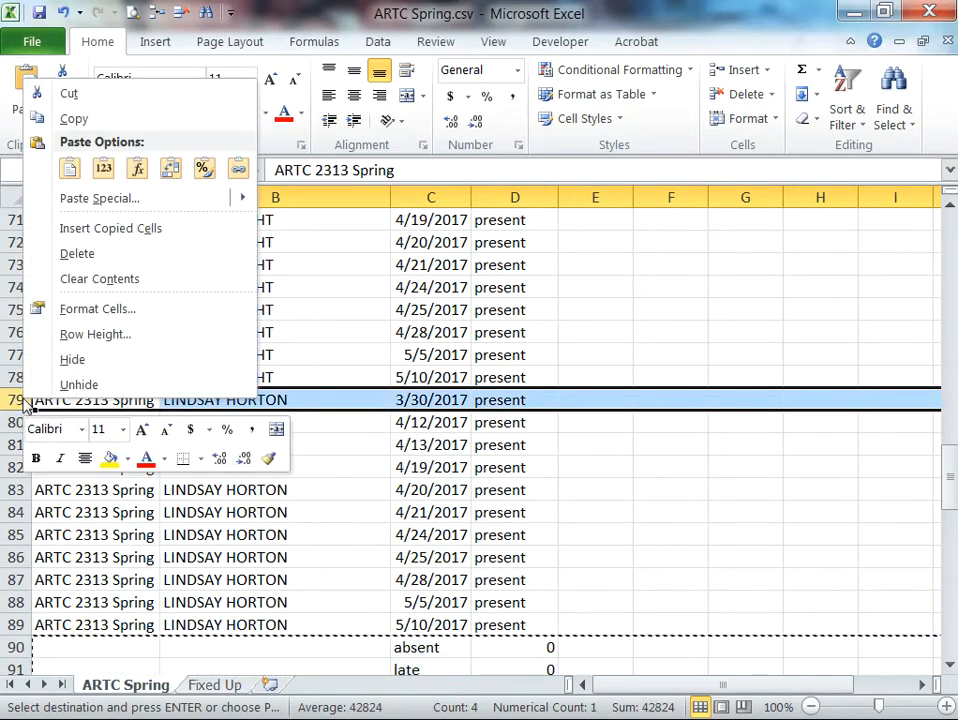
left_click(107, 229)
Insert the copied absent, late and present count rows above row 68, at the end of the preceding student's records
scroll(52, 300, "up", 4)
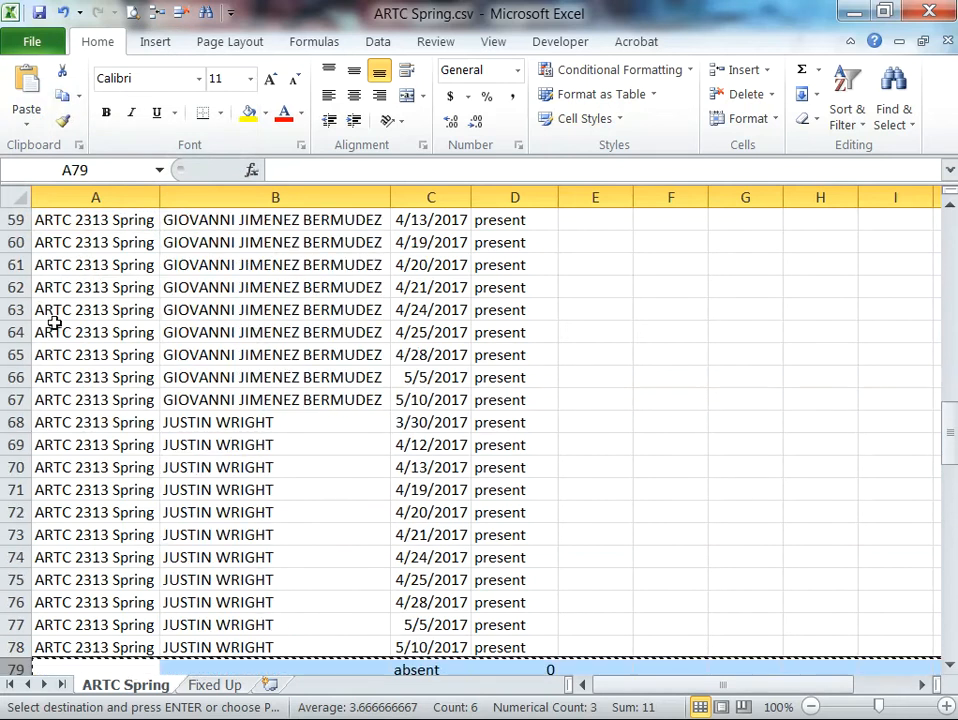
left_click(16, 422)
right_click(16, 422)
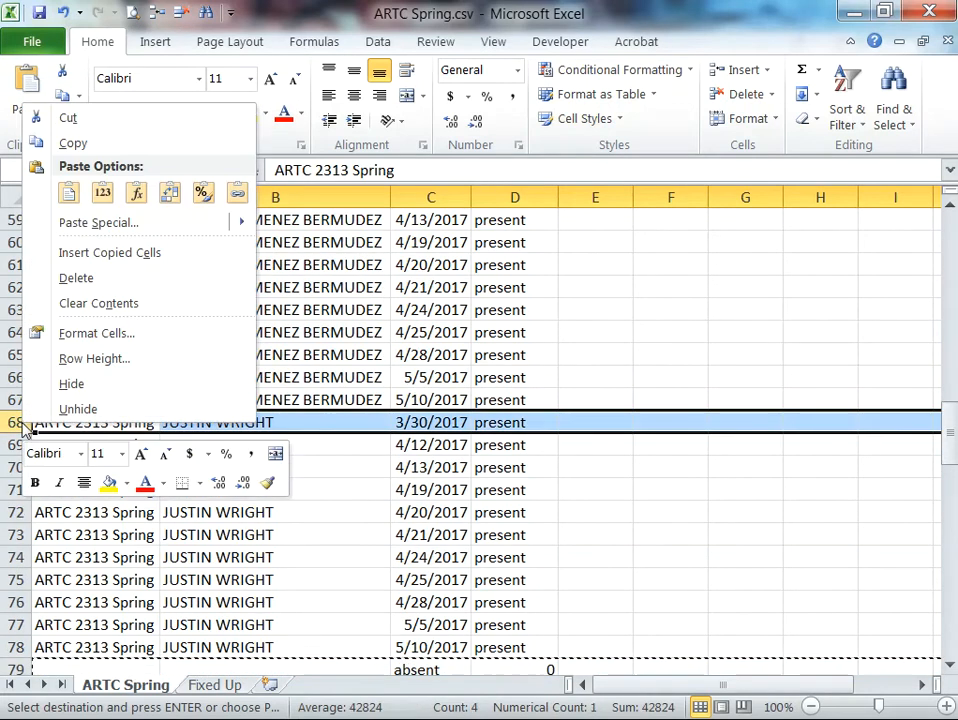
left_click(100, 253)
Insert the copied absent, late and present count rows above row 57, directly below the preceding student's last record
scroll(88, 399, "up", 2)
scroll(88, 399, "up", 1)
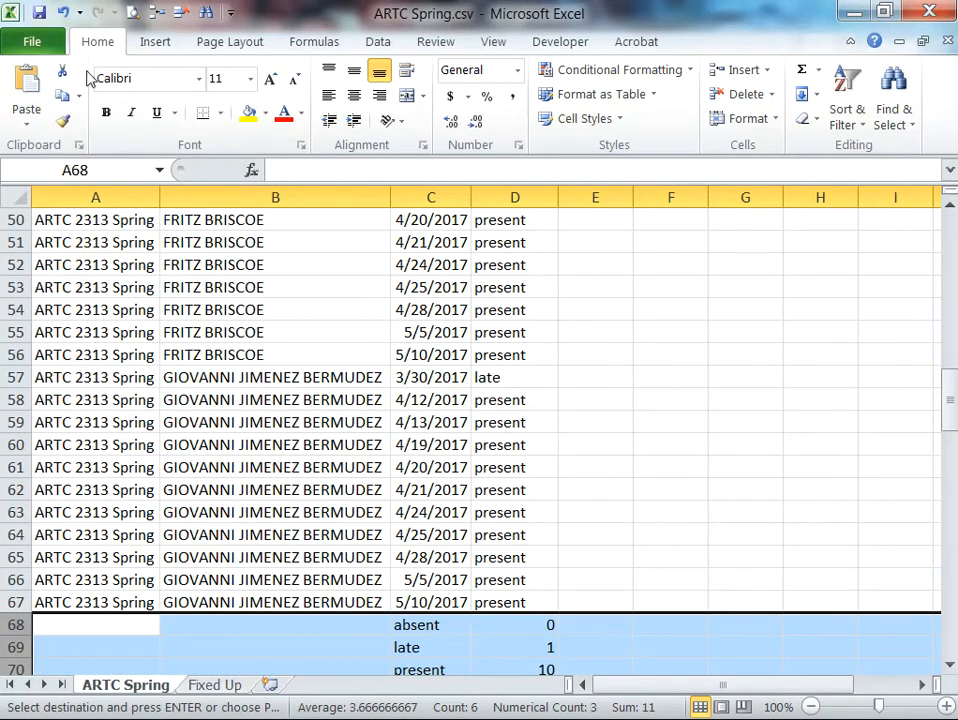
right_click(16, 377)
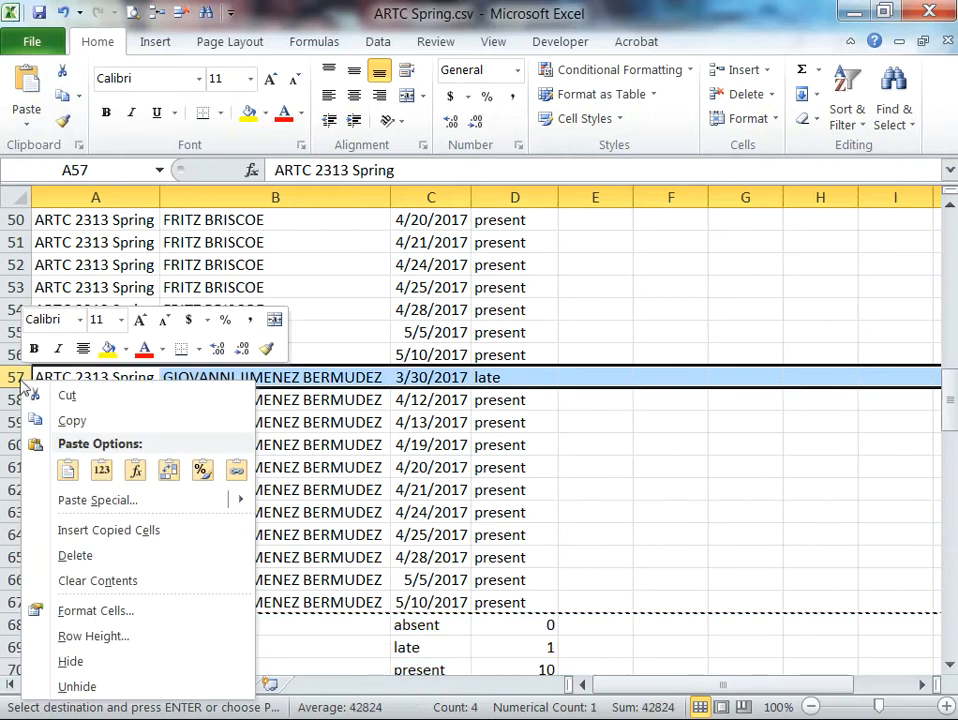
left_click(116, 527)
scroll(88, 330, "up", 2)
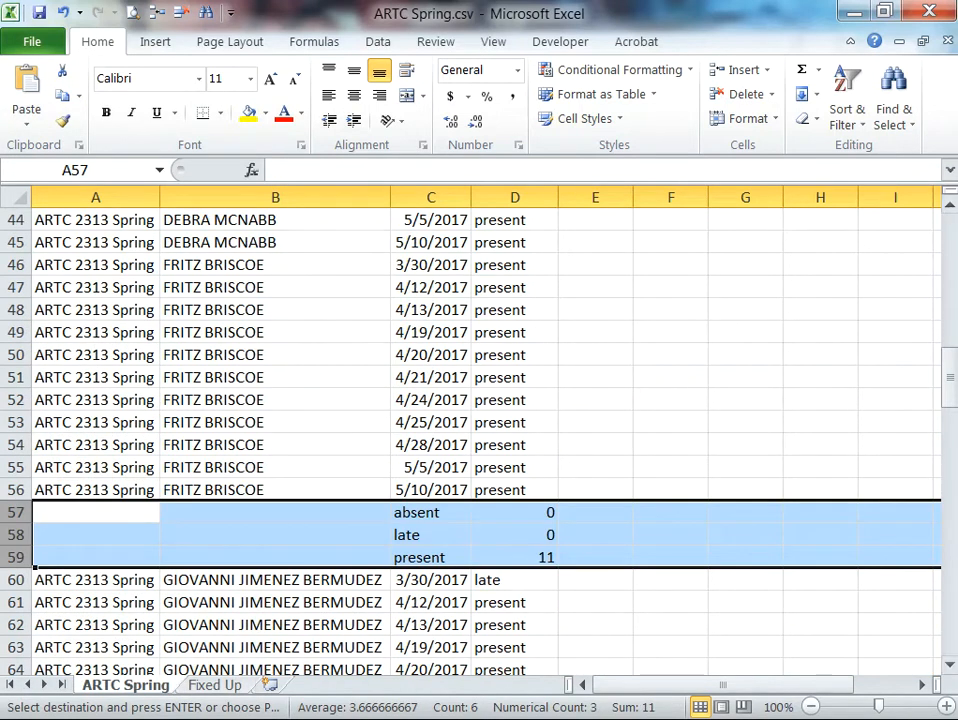
Open the Fixed Up sheet and review the absent, late and present count rows below each student's records through to the last student
left_click(214, 685)
left_click(594, 577)
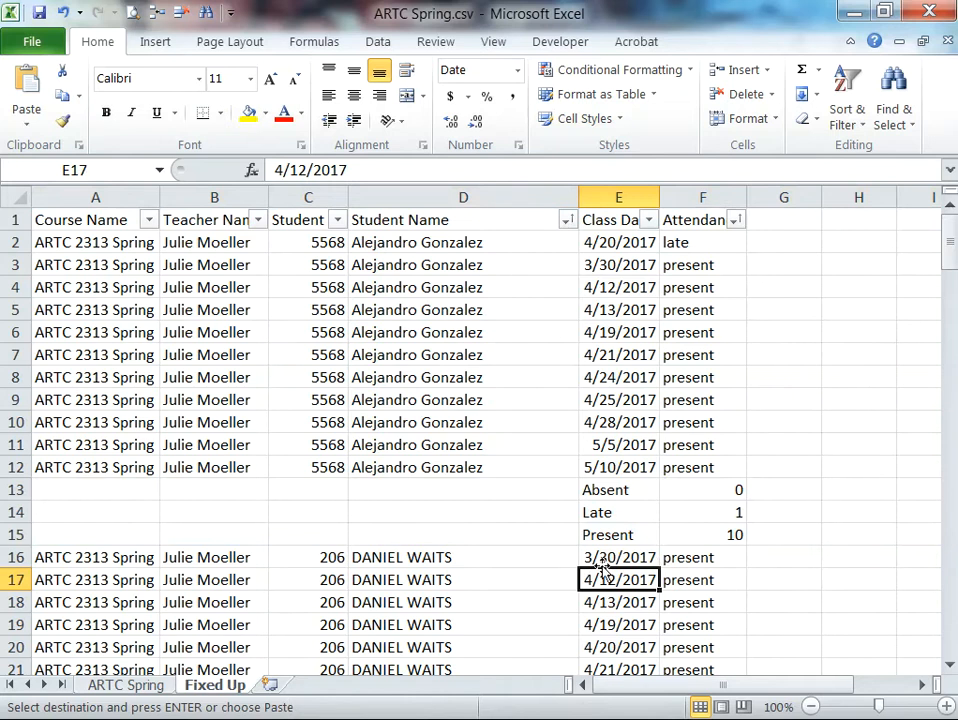
scroll(705, 580, "down", 17)
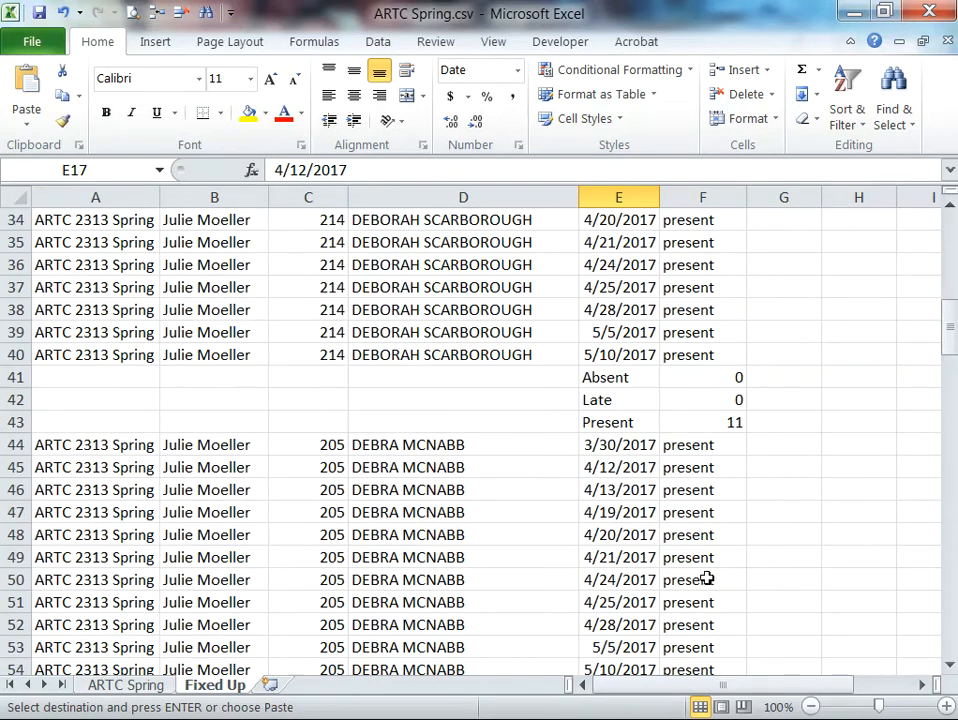
scroll(707, 577, "down", 7)
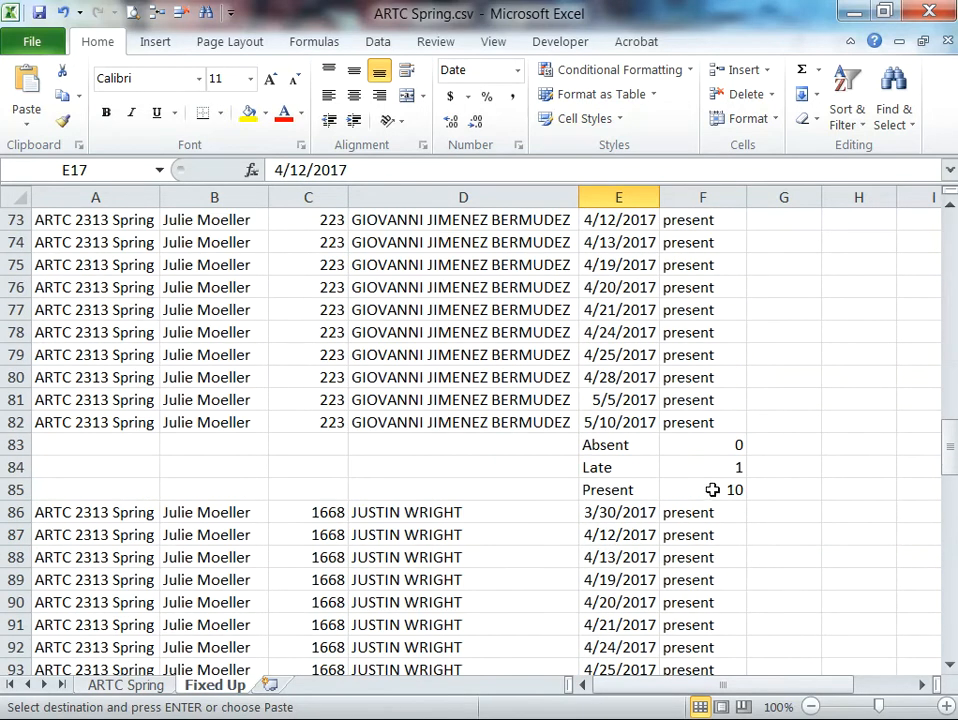
scroll(712, 489, "down", 7)
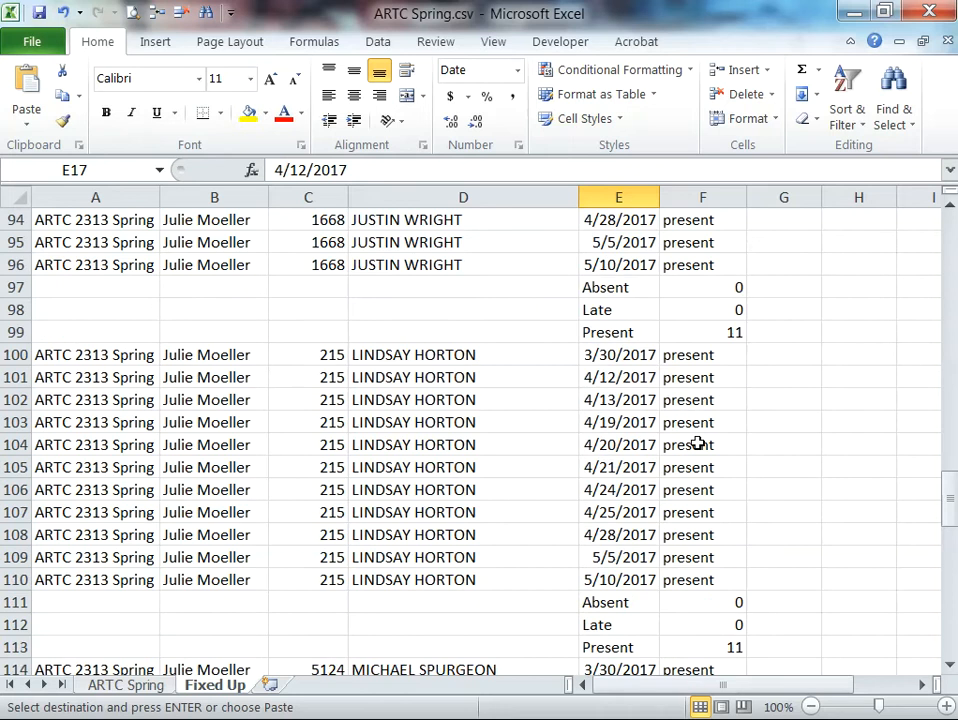
scroll(698, 443, "down", 6)
scroll(683, 471, "down", 7)
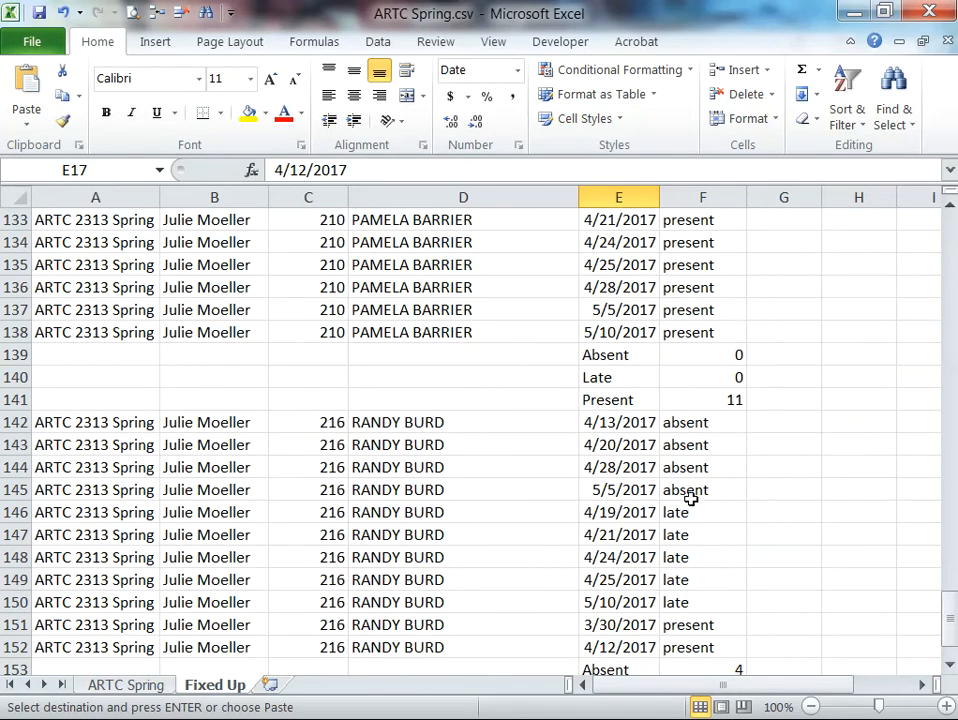
scroll(360, 520, "down", 2)
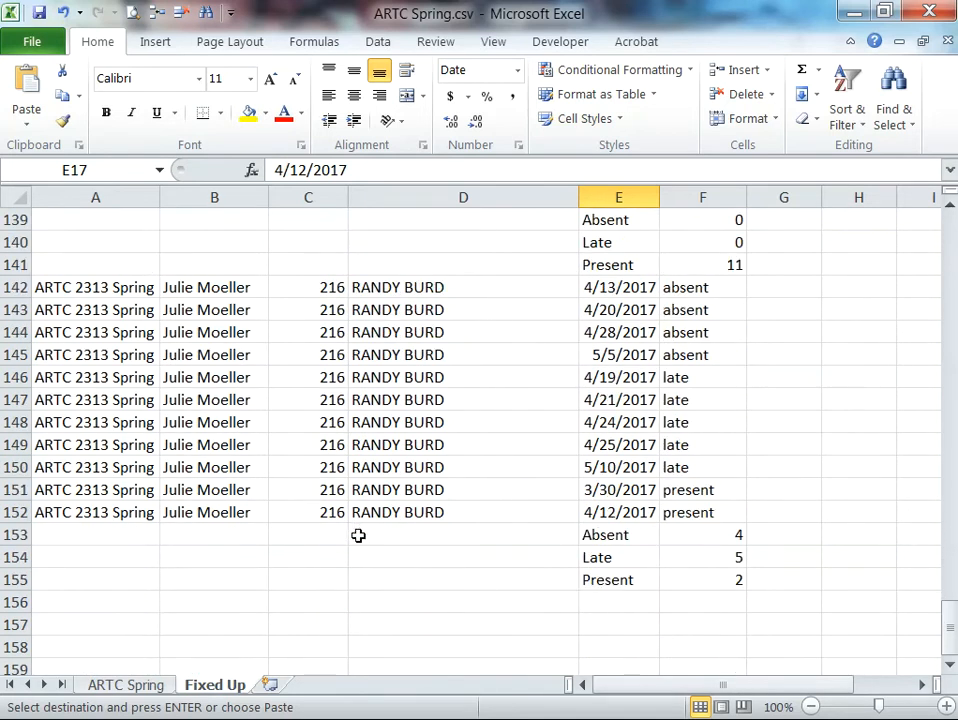